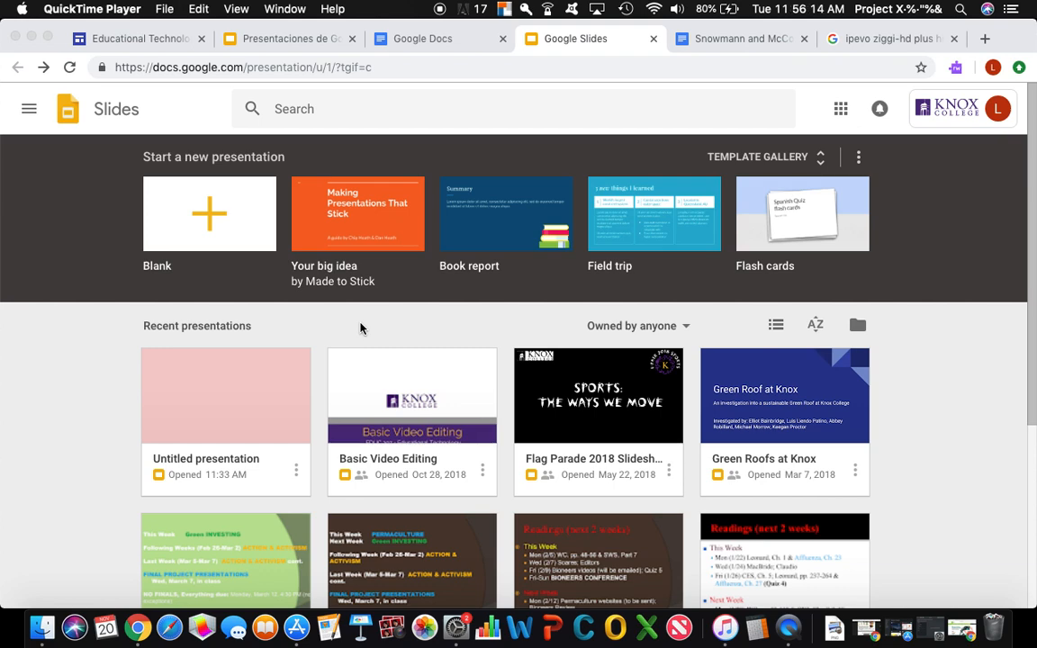
Look through the recent presentations and open the untitled presentation with the pink slide
scroll(360, 328, down, 2)
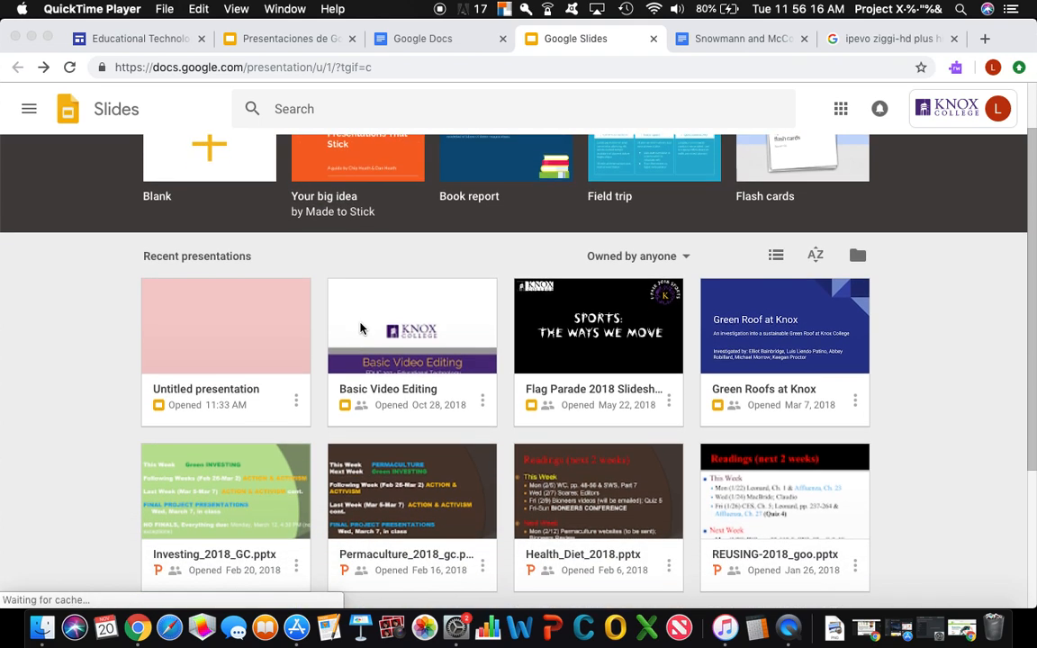
scroll(340, 366, down, 2)
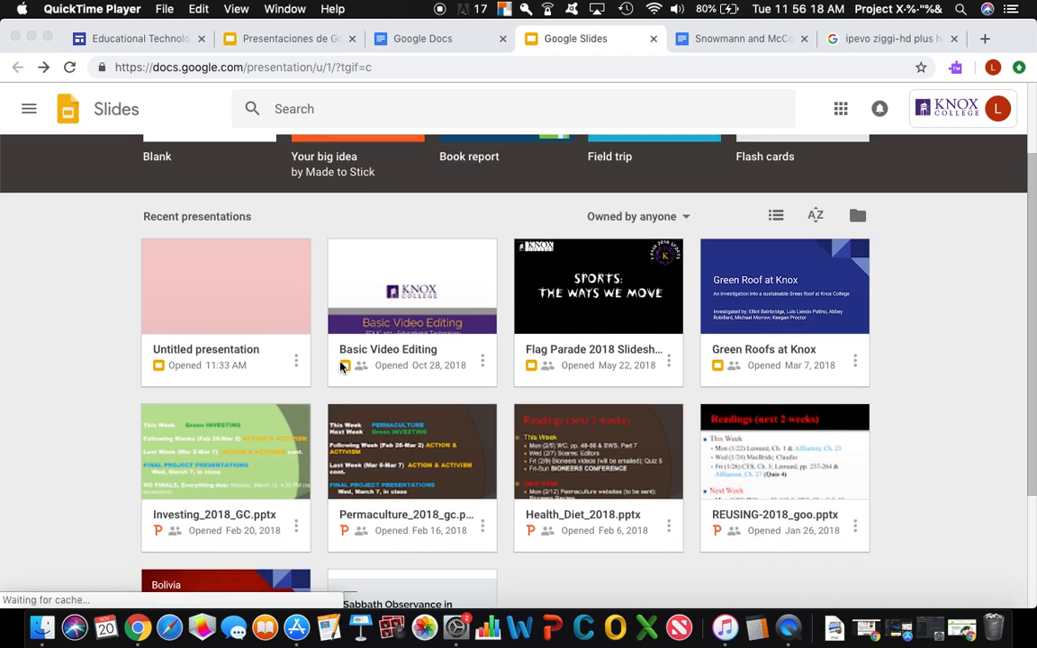
scroll(340, 367, up, 3)
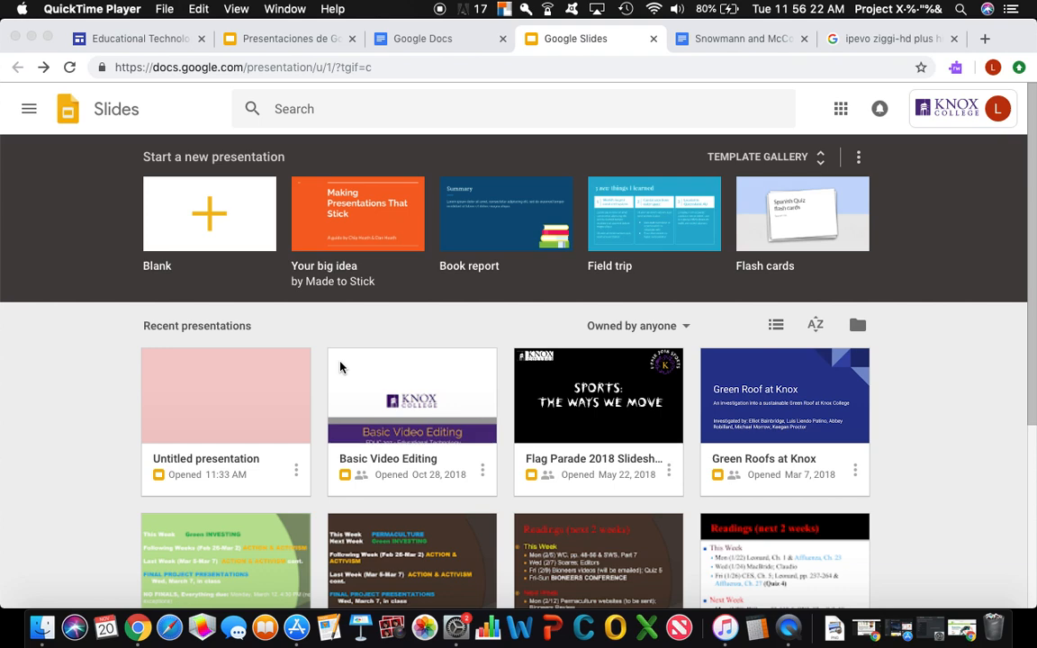
scroll(340, 366, down, 3)
scroll(340, 367, down, 1)
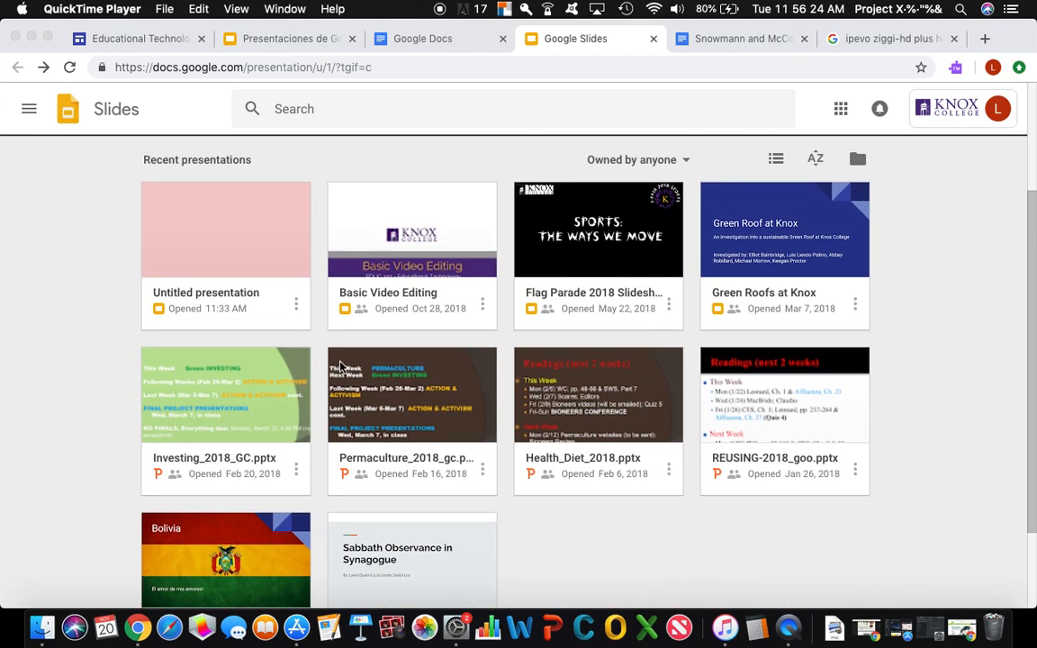
scroll(434, 389, up, 1)
scroll(435, 389, up, 1)
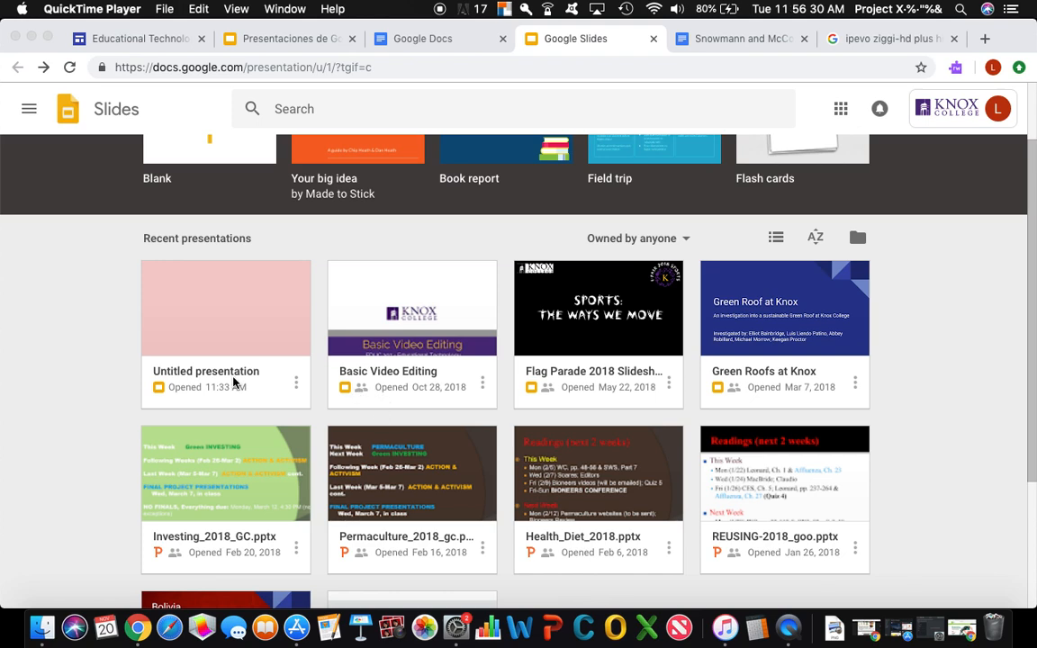
scroll(288, 389, up, 1)
click(237, 420)
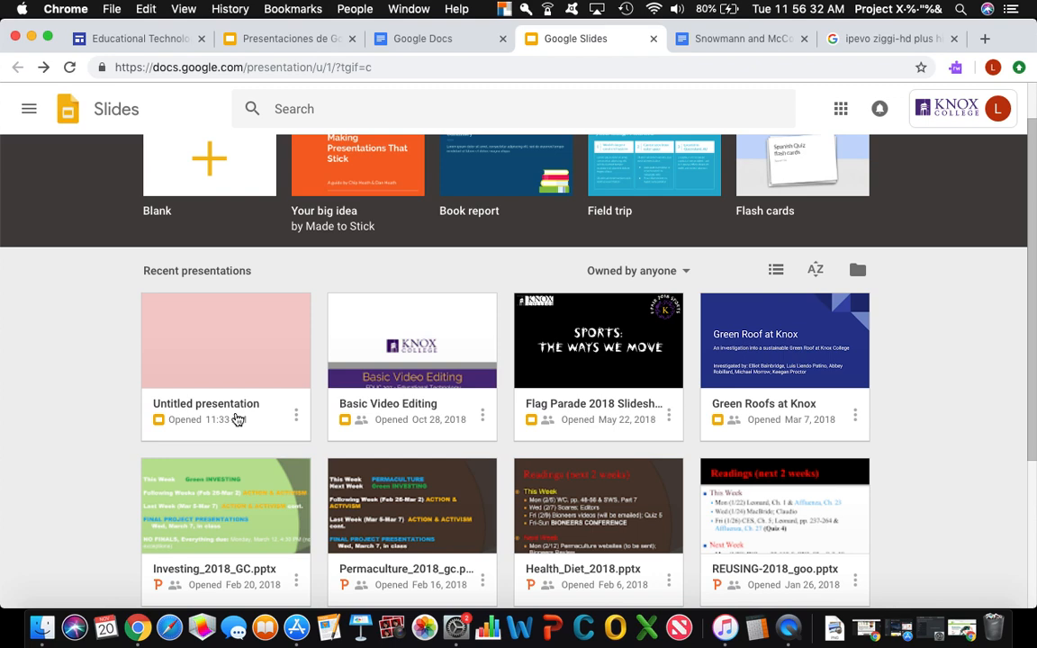
click(223, 377)
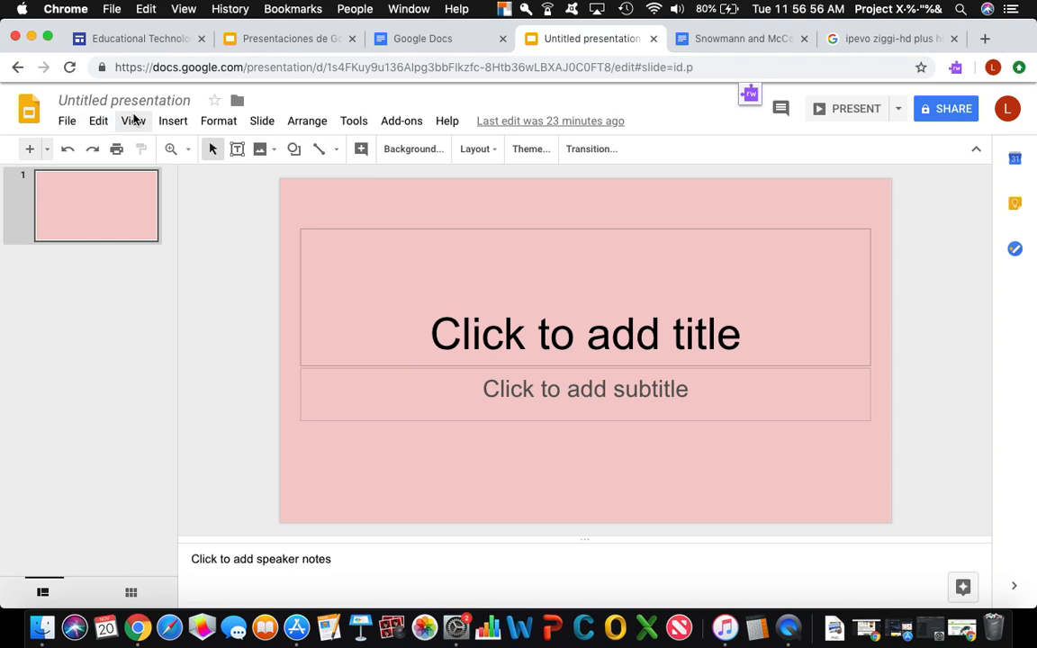
Browse the My Drive folders available as destinations for moving the presentation, without moving it
click(68, 122)
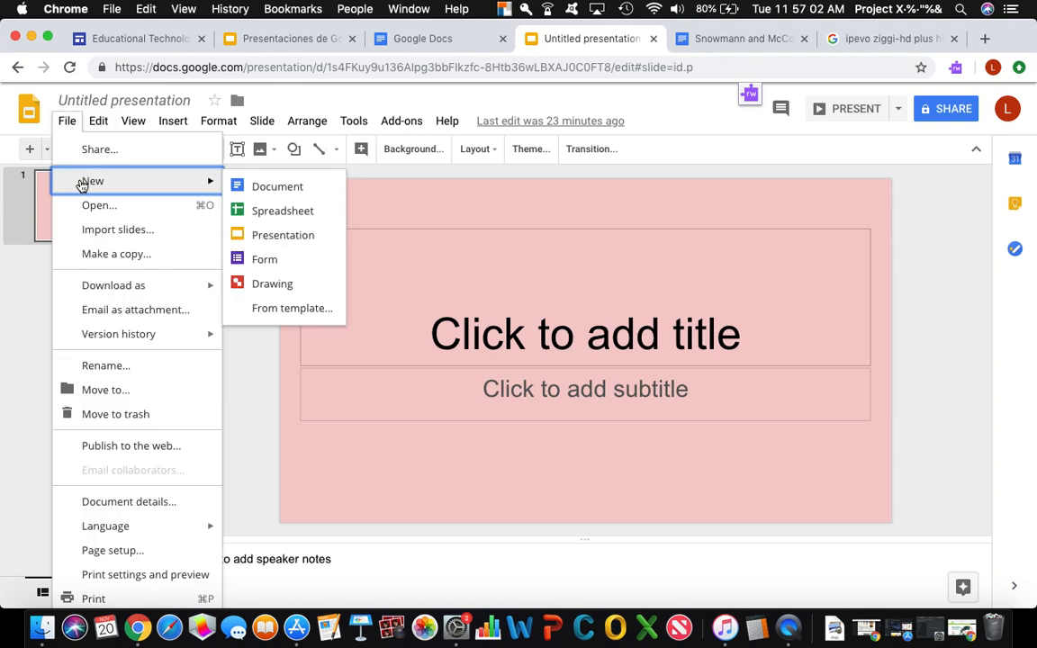
mouse_move(93, 286)
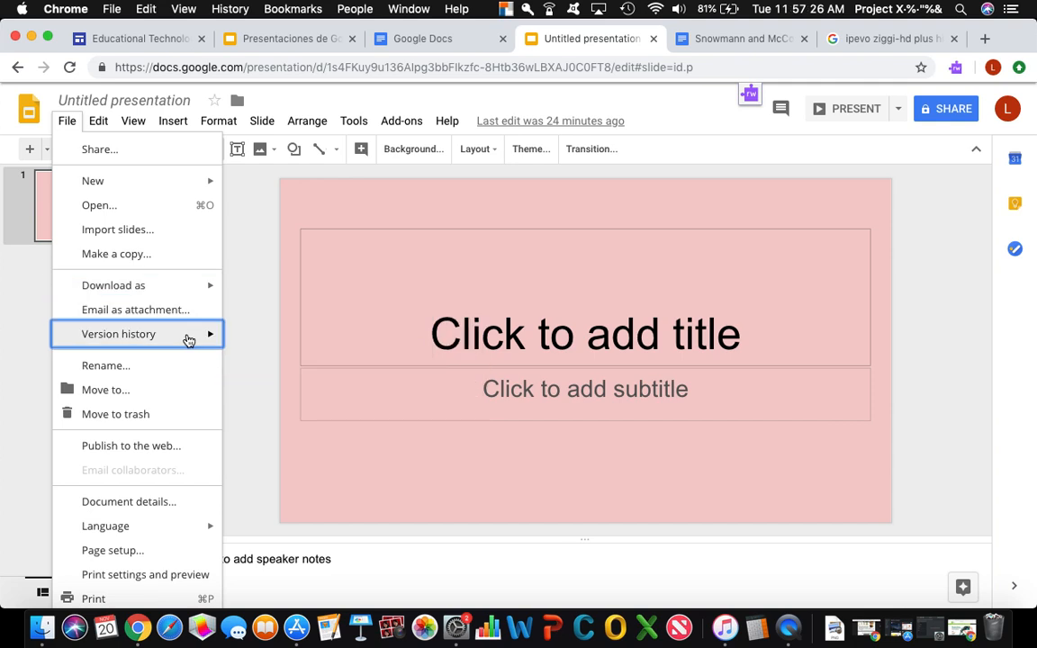
mouse_move(190, 339)
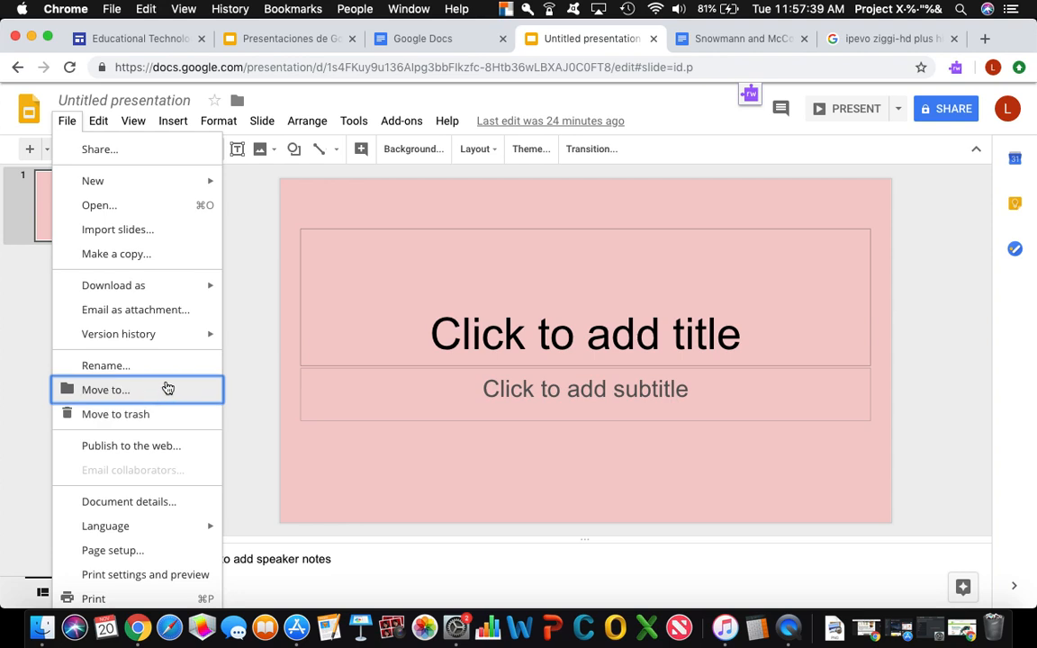
click(166, 389)
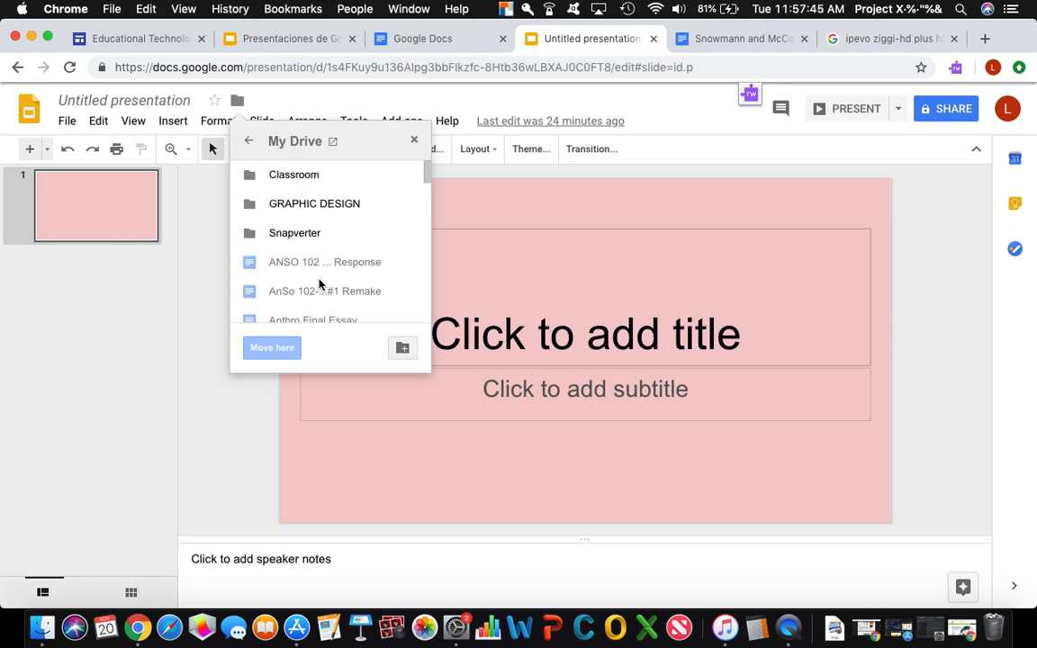
scroll(319, 285, down, 1)
scroll(306, 225, up, 1)
scroll(306, 223, down, 2)
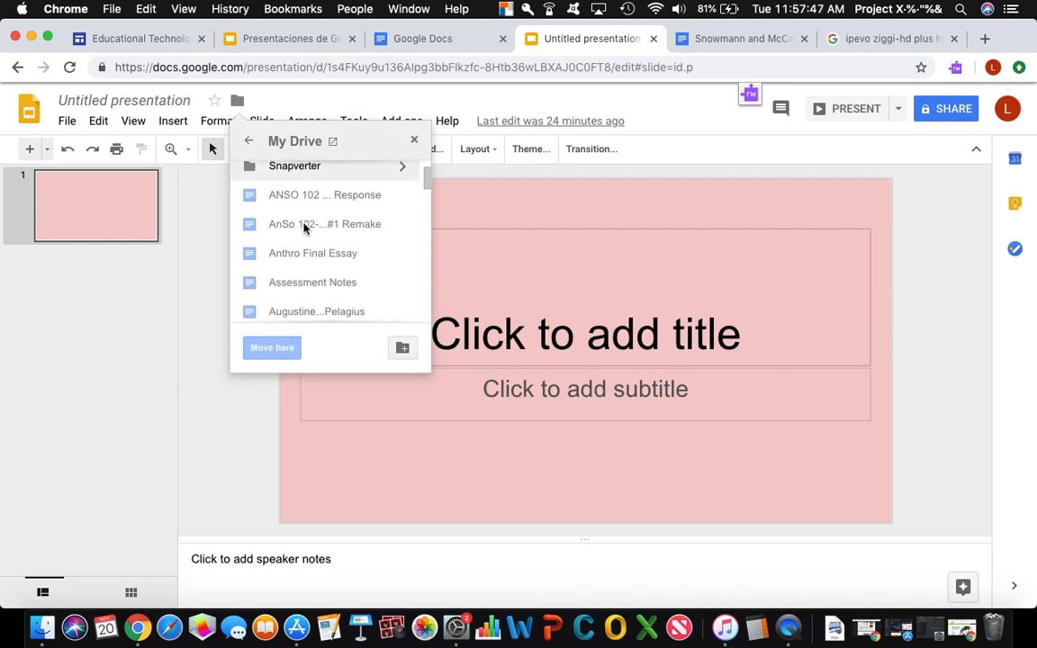
scroll(302, 227, down, 3)
scroll(302, 225, up, 5)
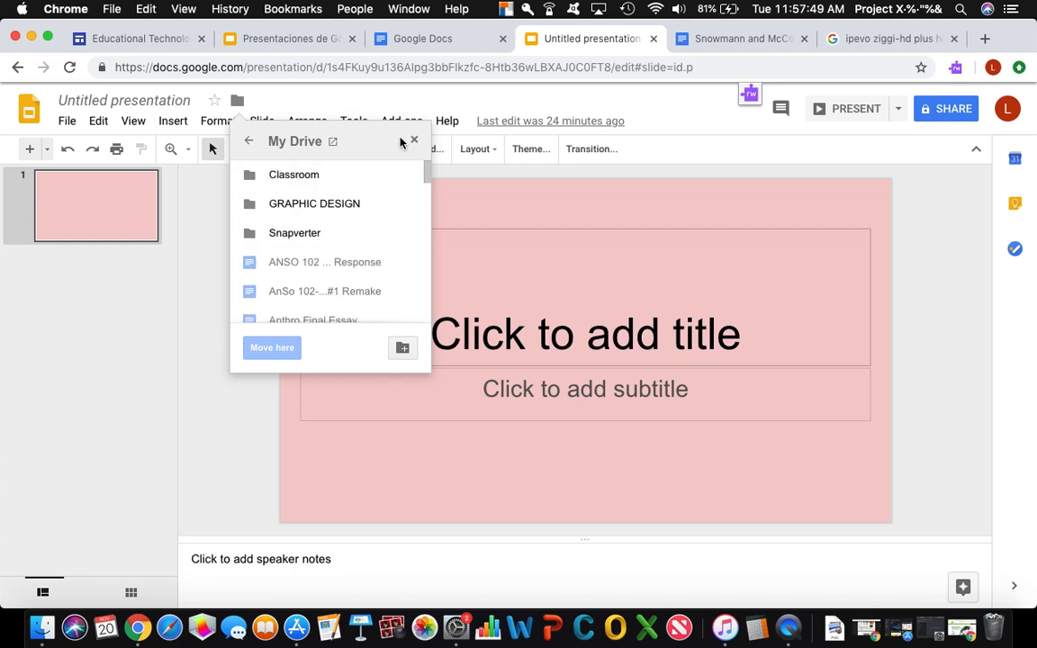
click(414, 140)
click(405, 148)
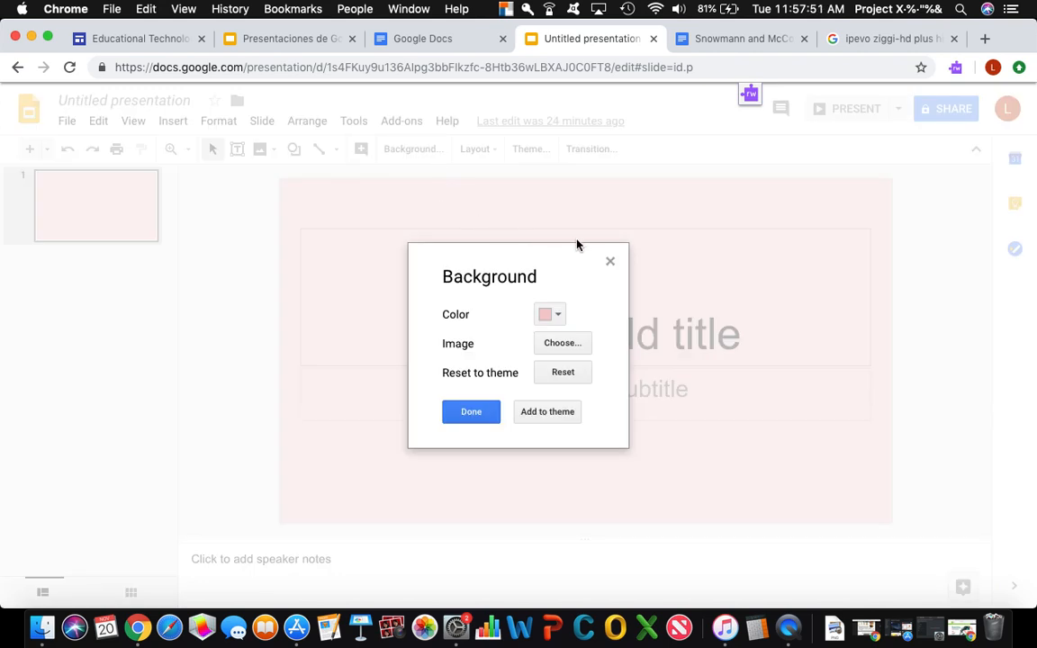
click(610, 261)
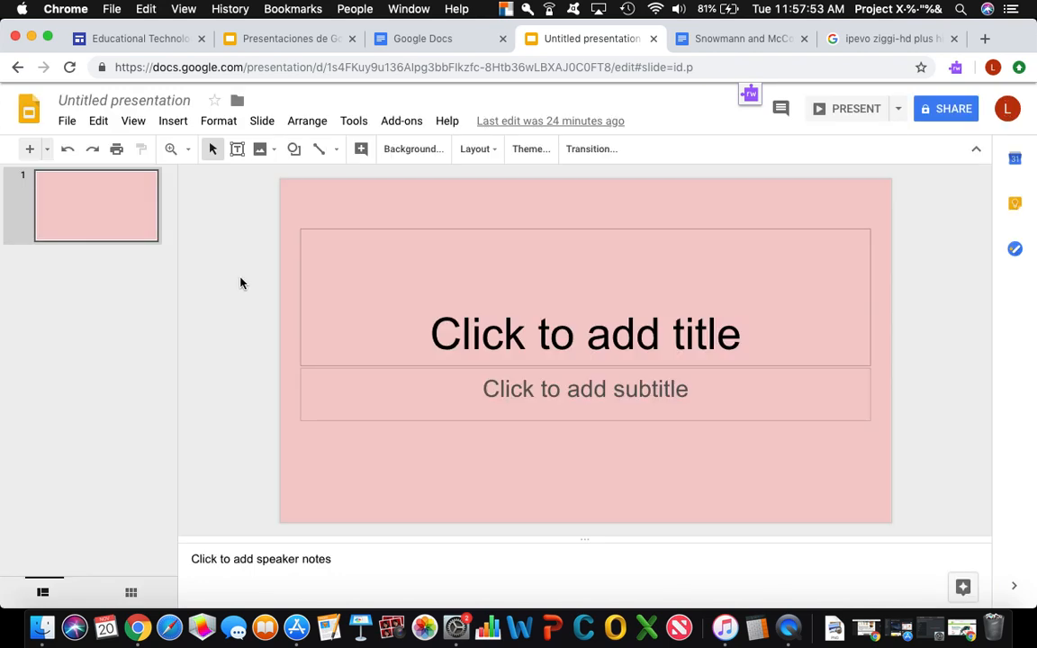
Preview the presentation as a full-screen slideshow and return to editing
click(99, 124)
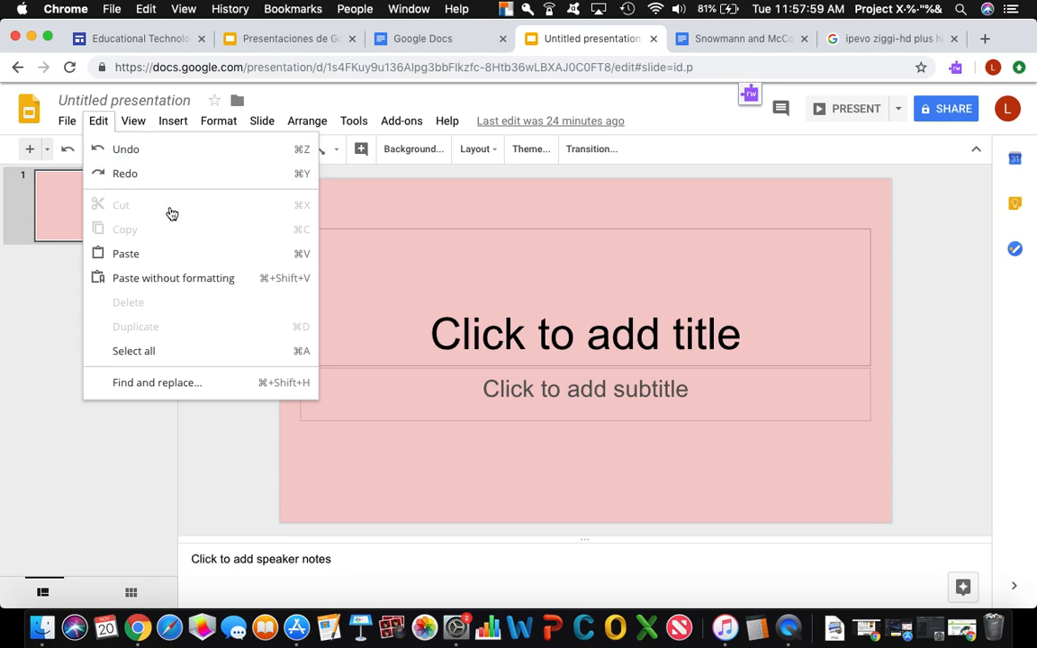
mouse_move(134, 126)
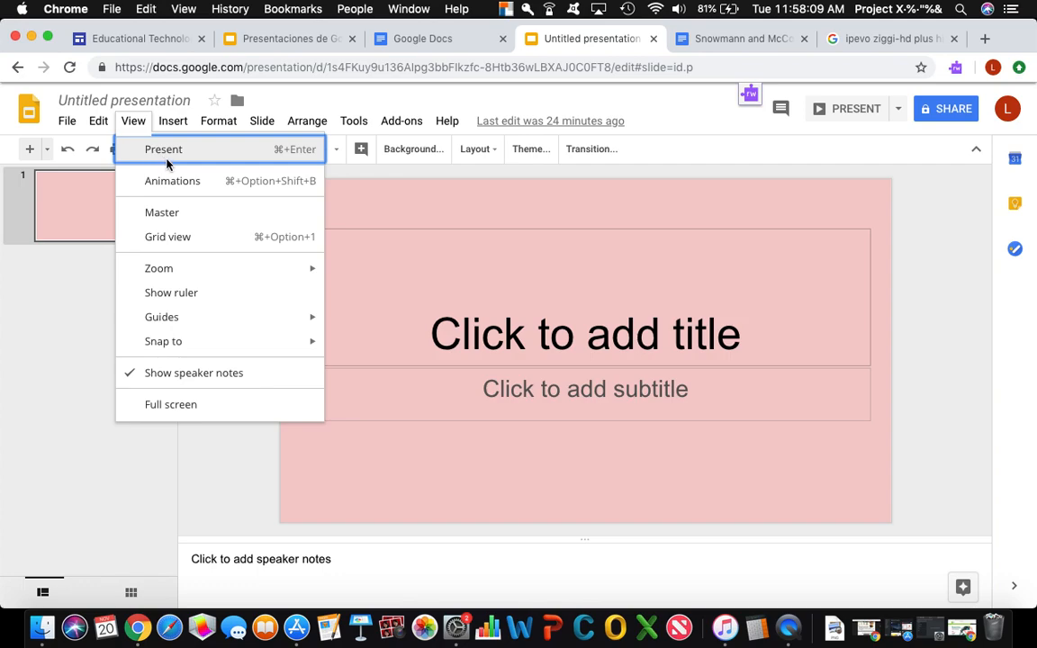
click(161, 153)
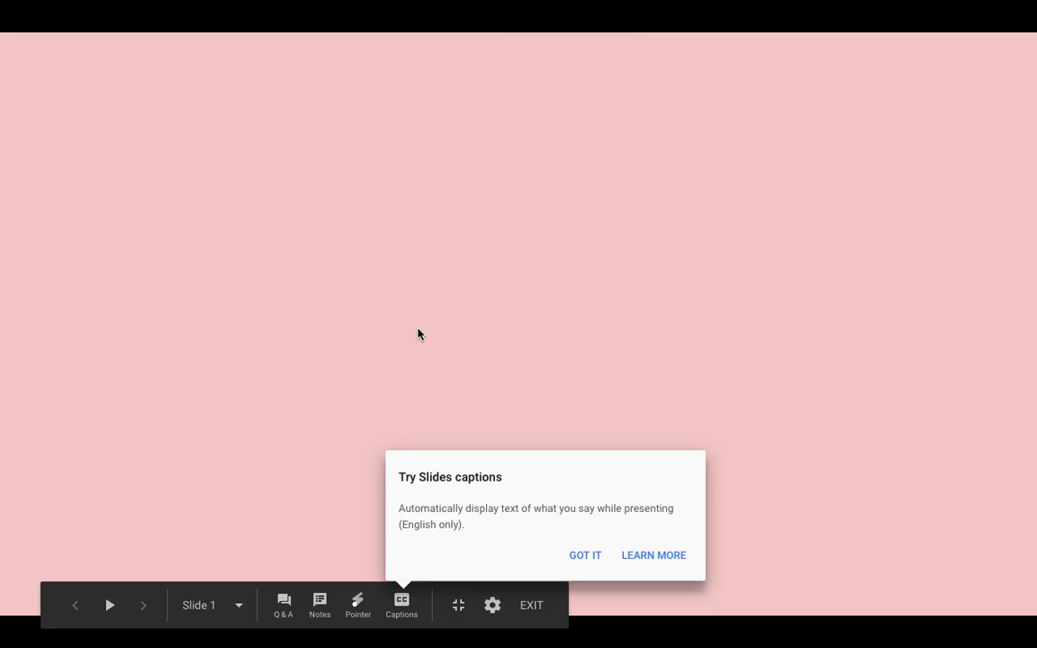
key(Escape)
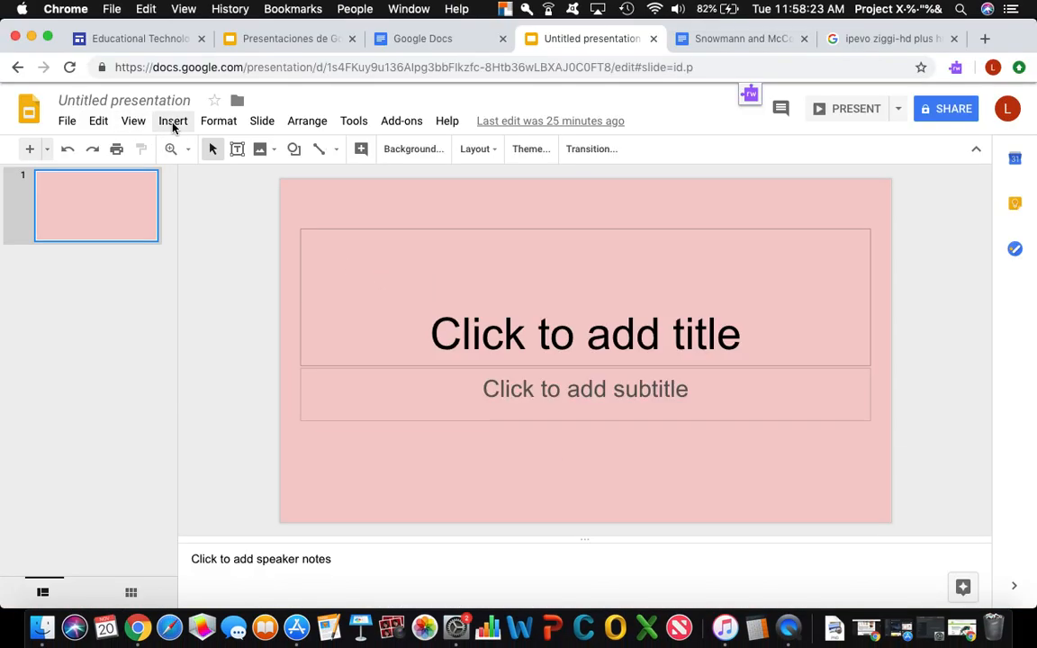
click(174, 123)
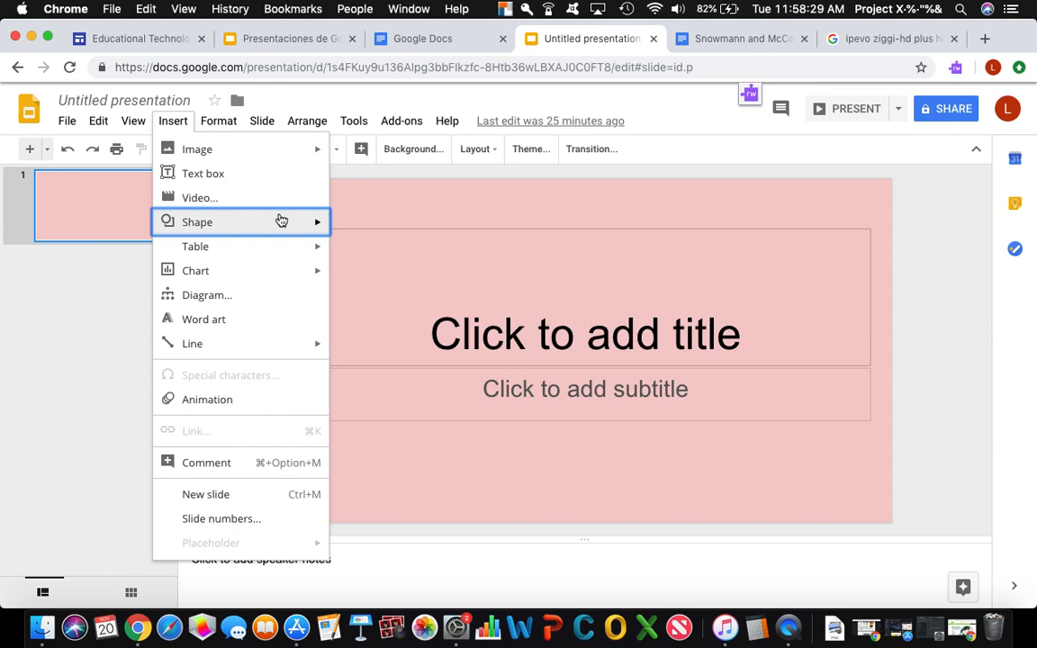
mouse_move(280, 221)
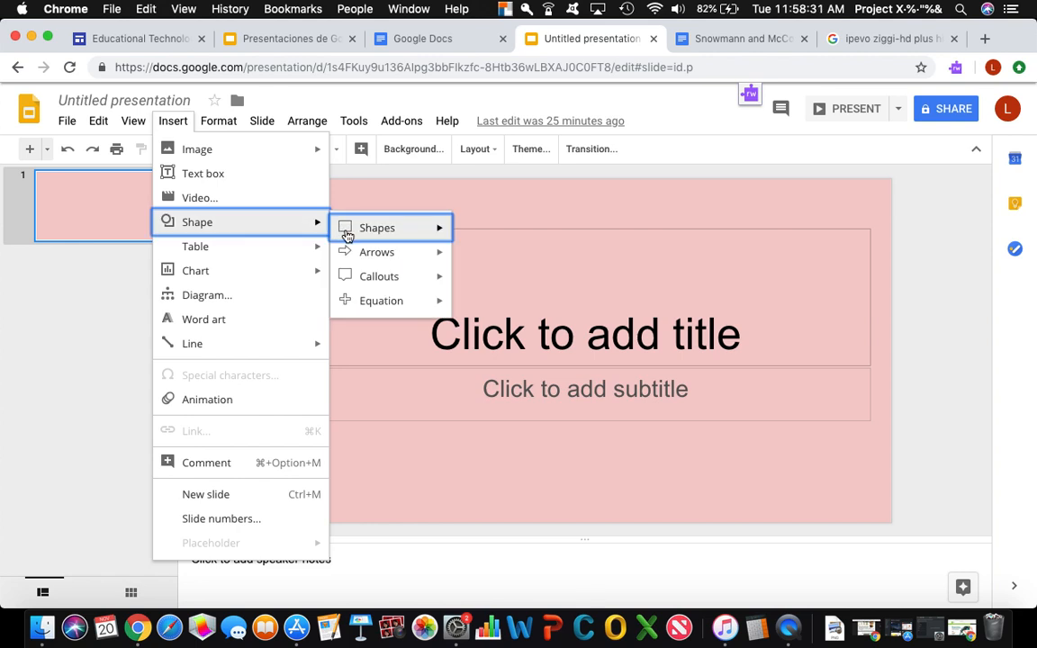
mouse_move(377, 230)
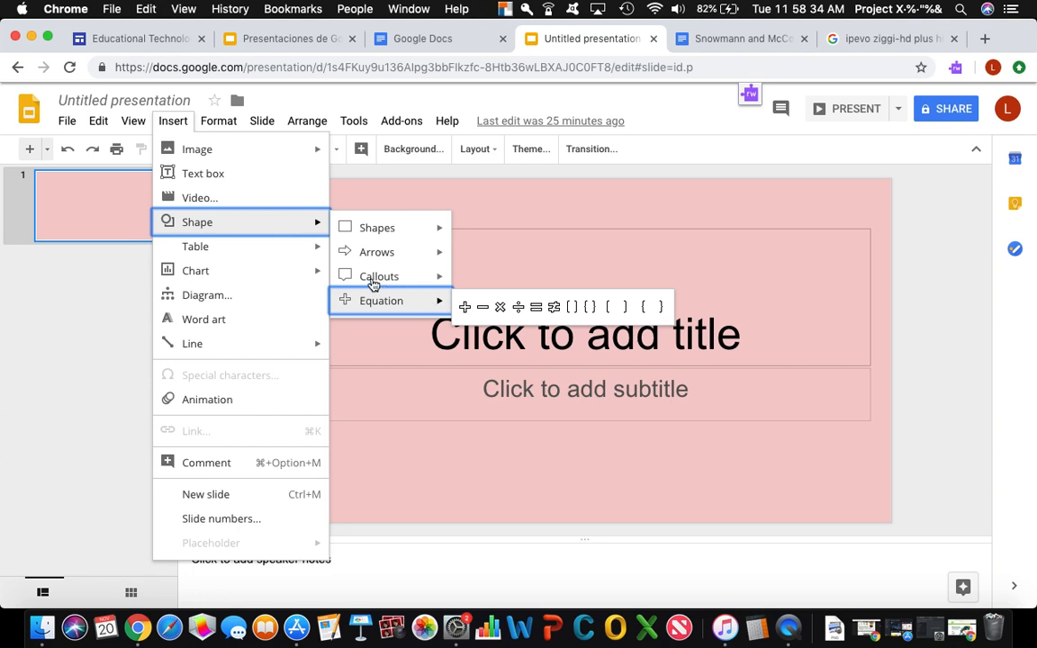
mouse_move(319, 271)
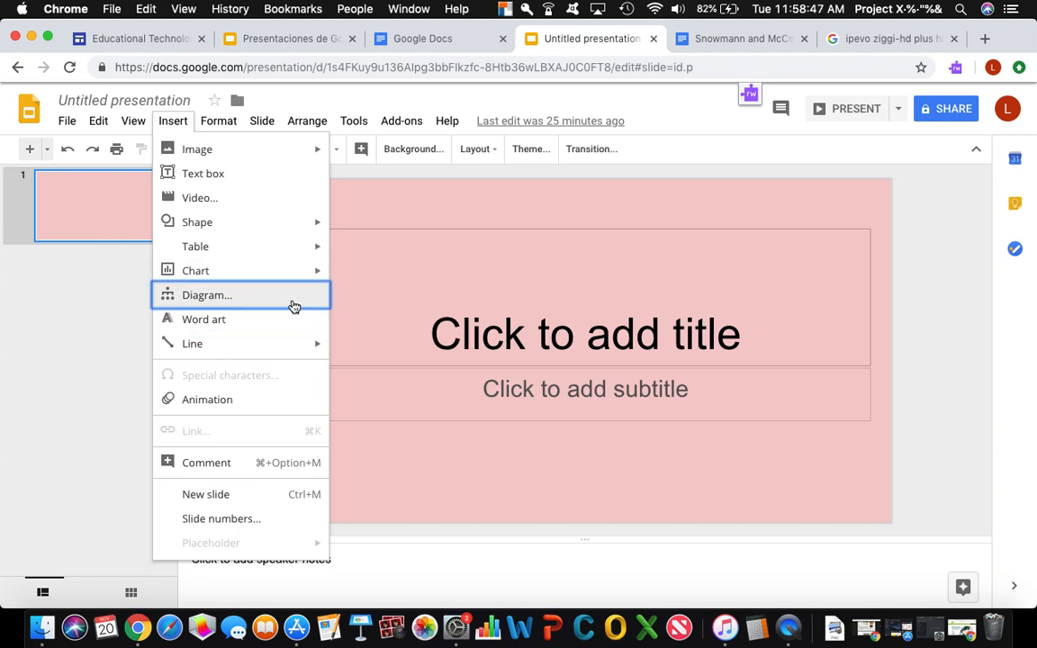
mouse_move(291, 344)
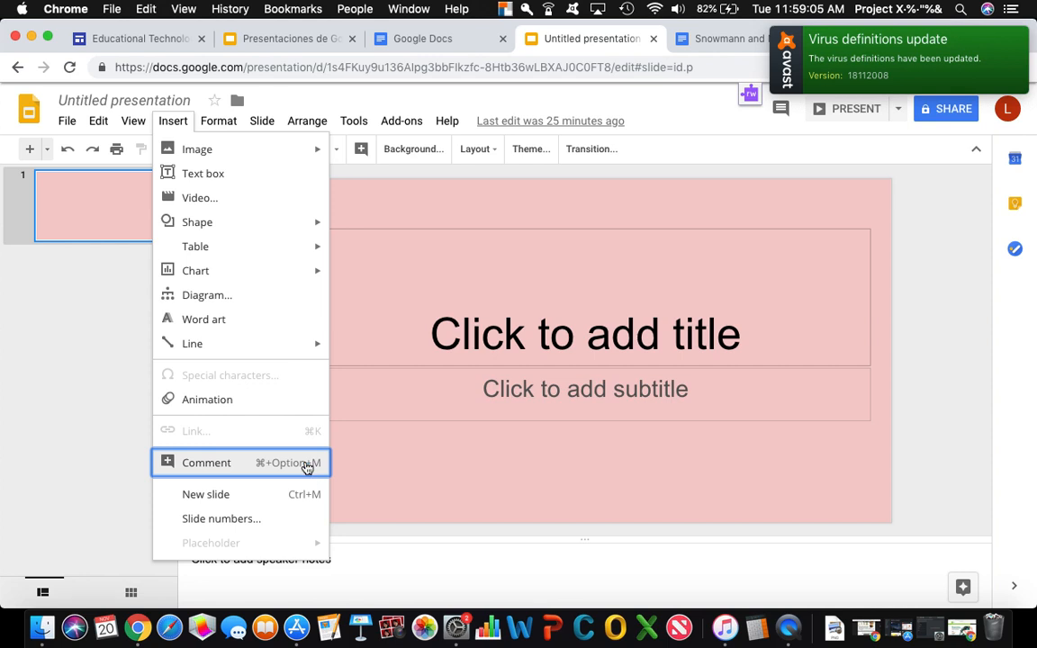
mouse_move(222, 128)
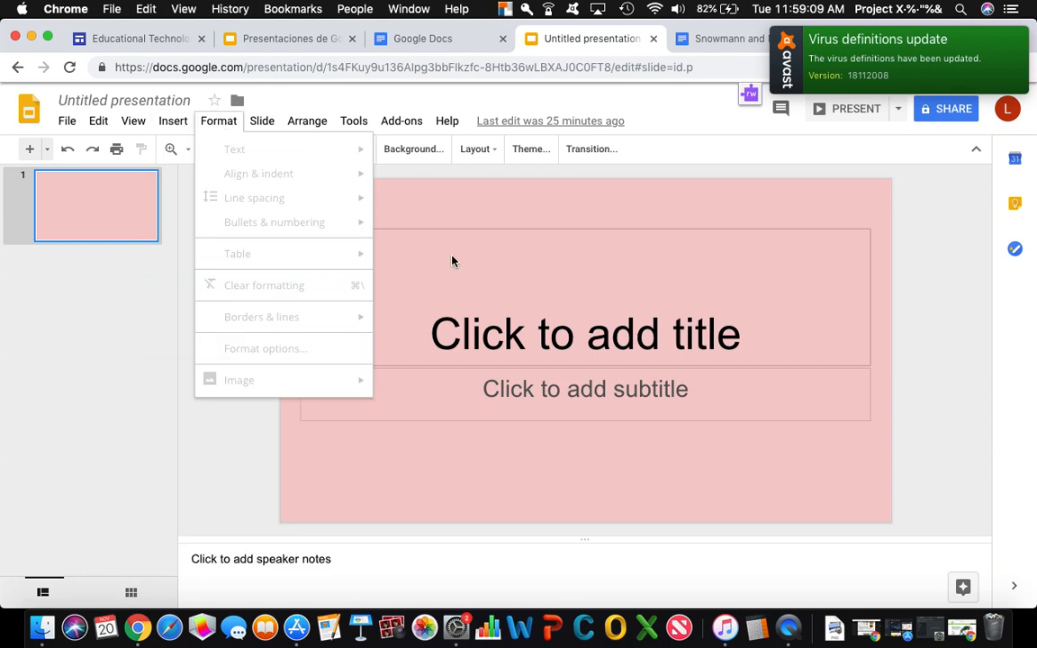
Enter "Google Slides" as the title of the first slide
click(570, 333)
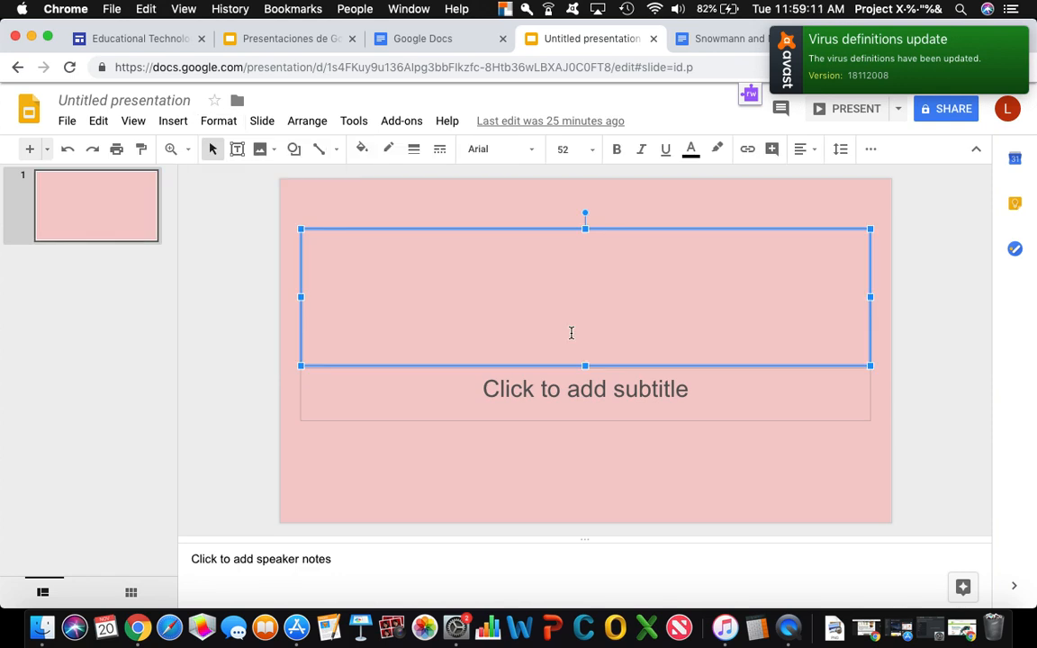
text(Go)
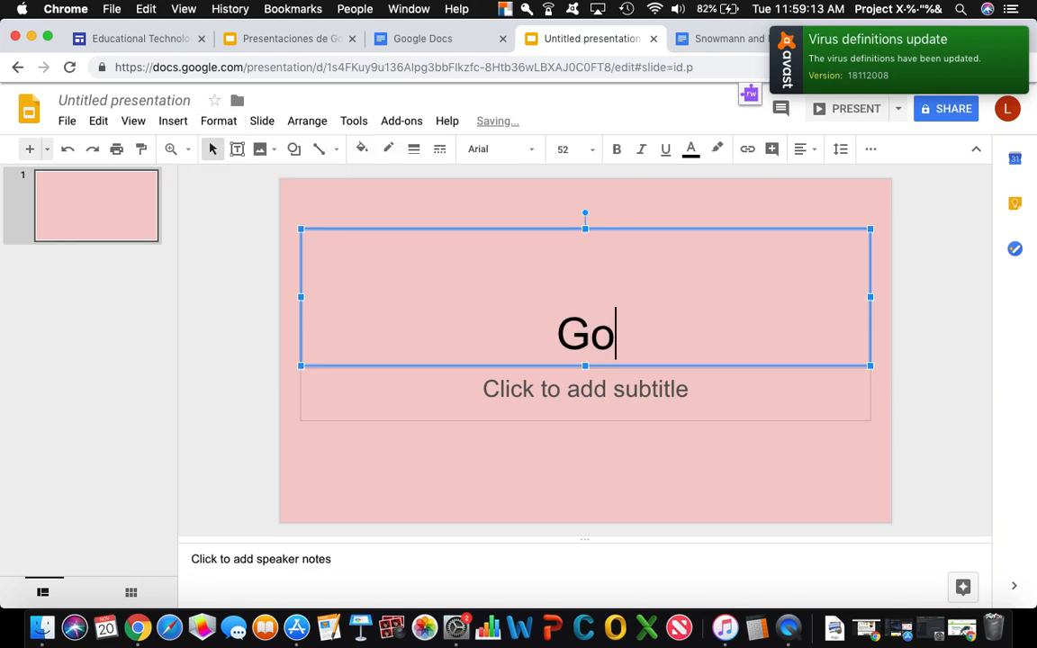
text(ogle SLides)
key(BackSpace)
key(BackSpace)
key(BackSpace)
key(BackSpace)
key(BackSpace)
text(lides)
Enter "It is awesome!" as the subtitle of the first slide
click(597, 405)
text(Its)
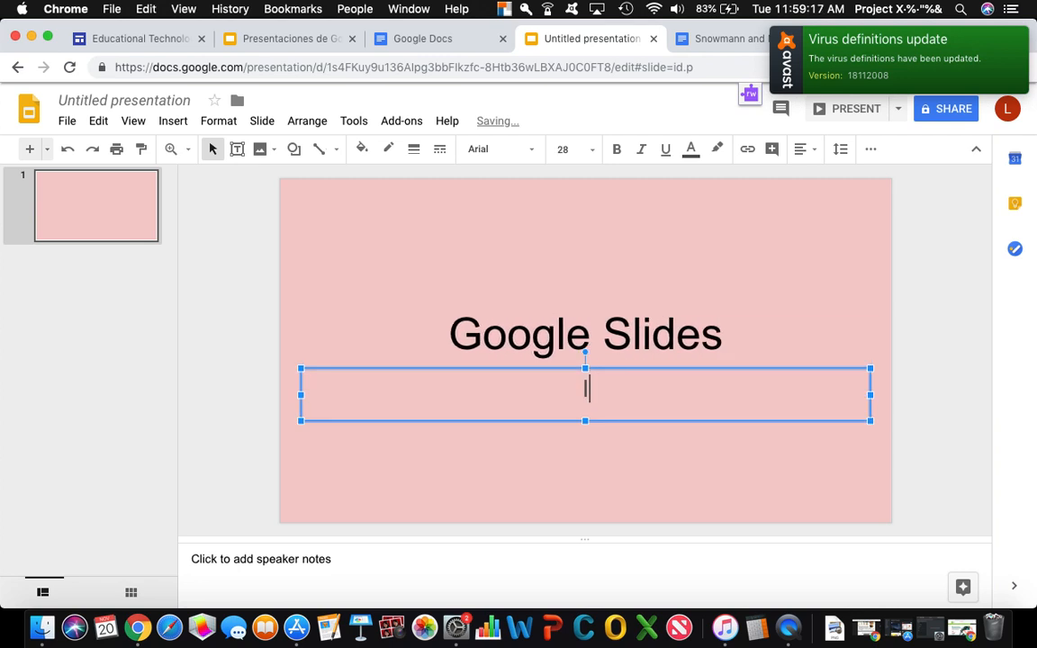
key(BackSpace)
key(BackSpace)
text(is awesome!)
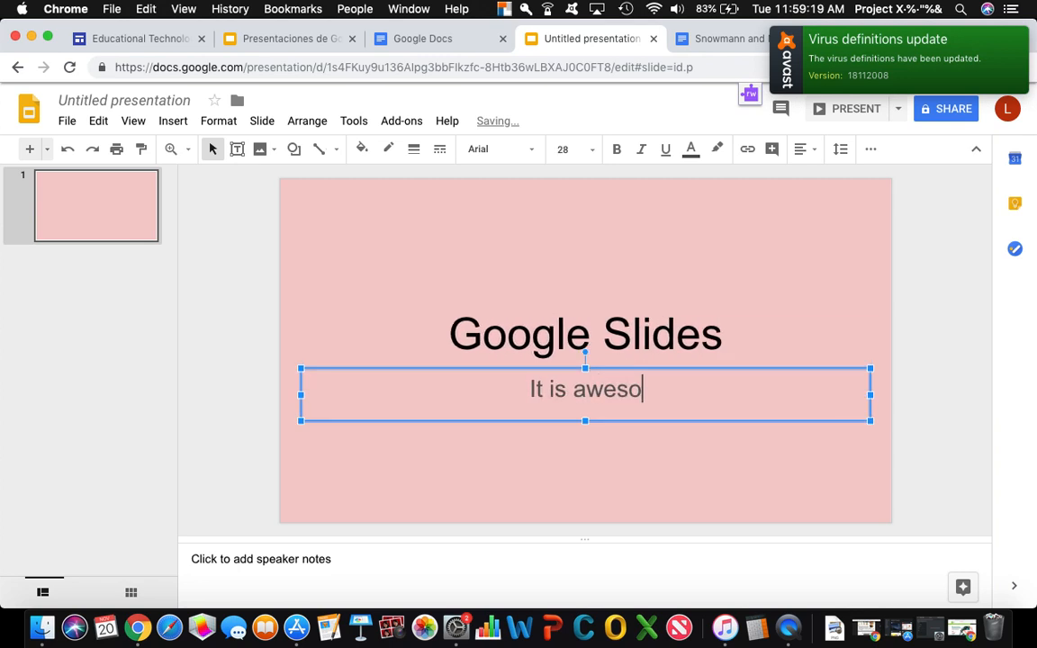
Add a new slide after the title slide
click(97, 191)
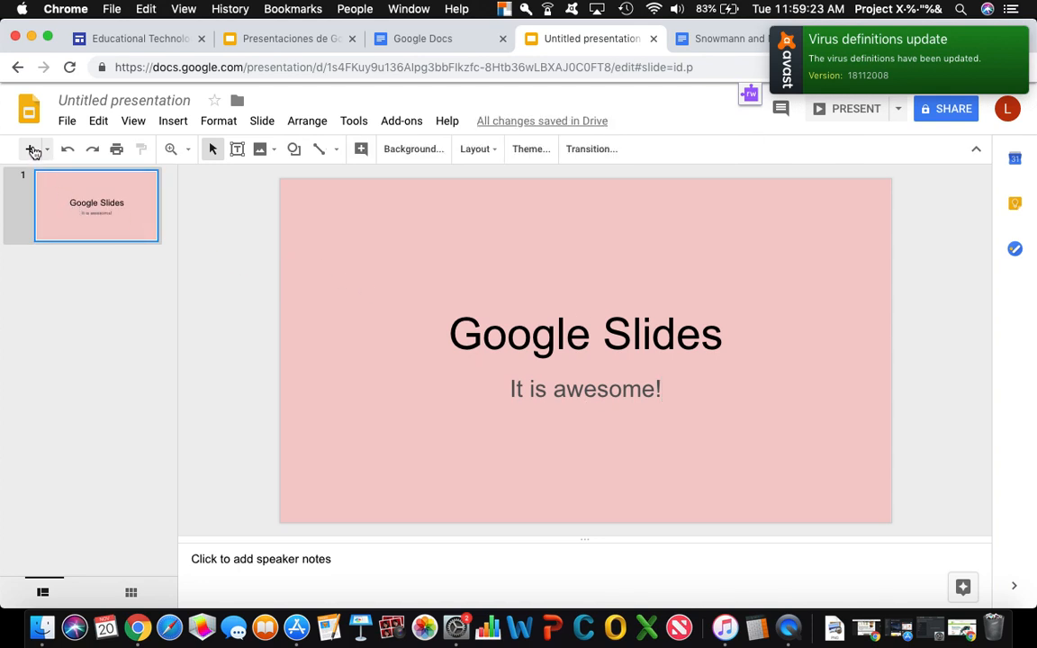
click(30, 148)
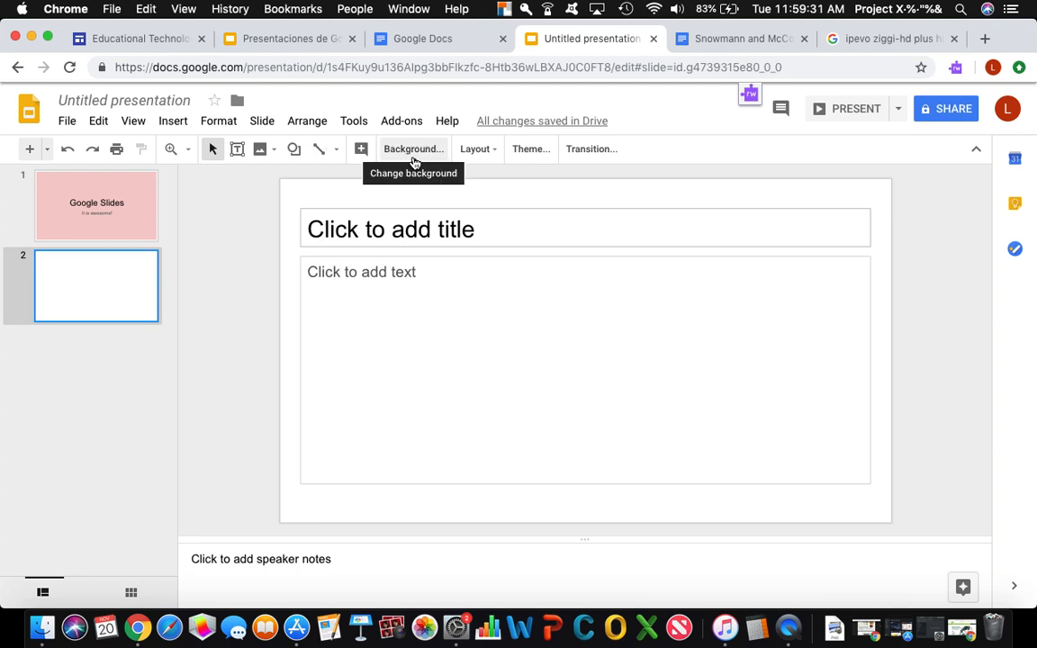
click(311, 122)
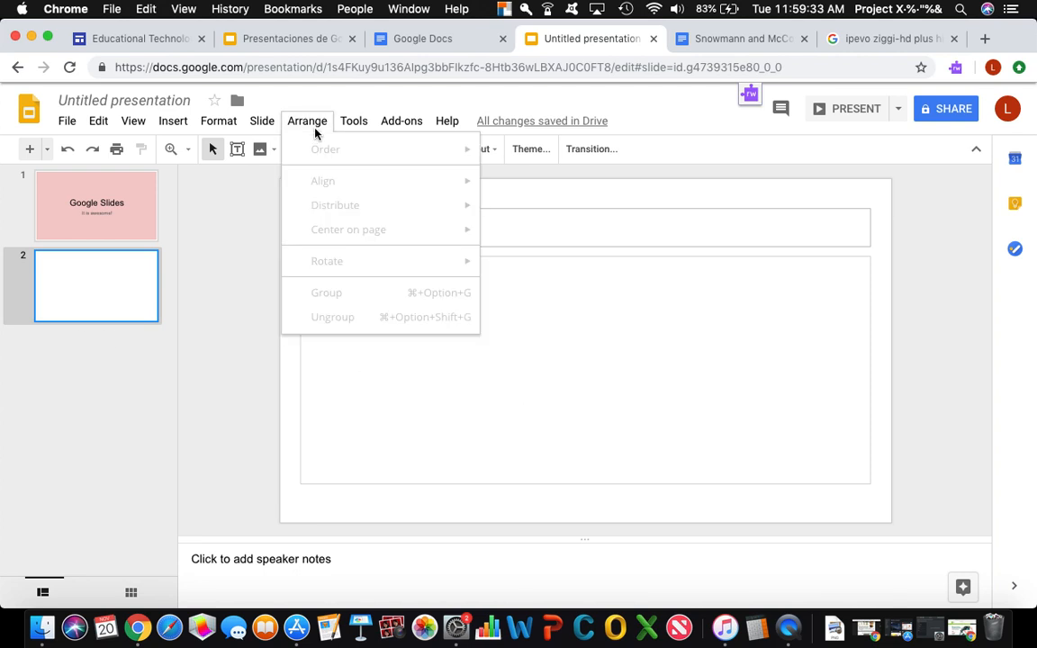
mouse_move(354, 122)
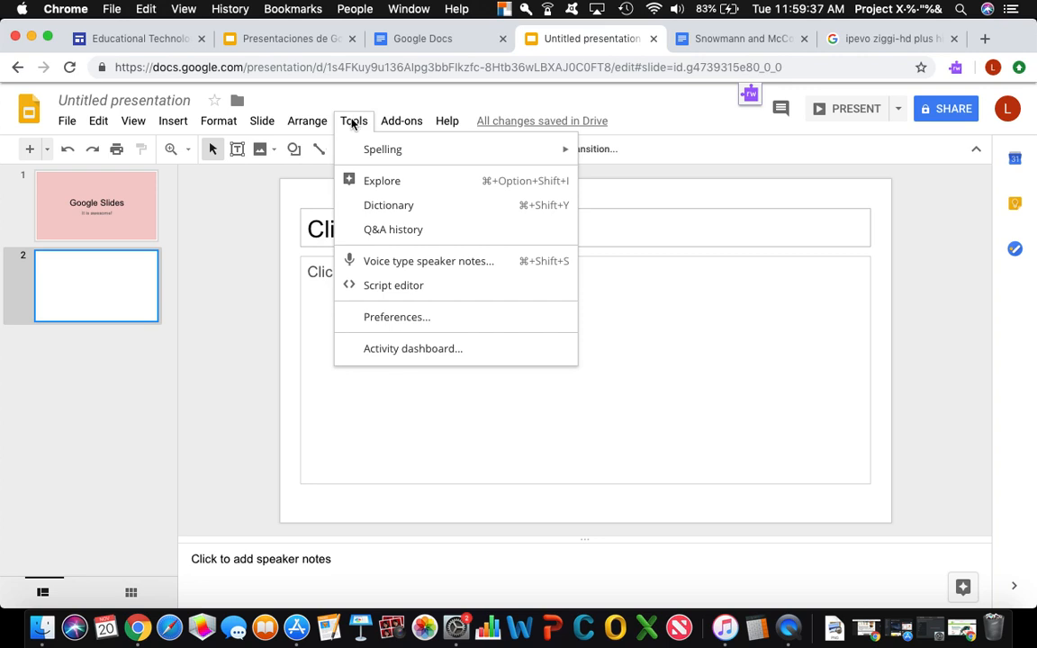
mouse_move(370, 147)
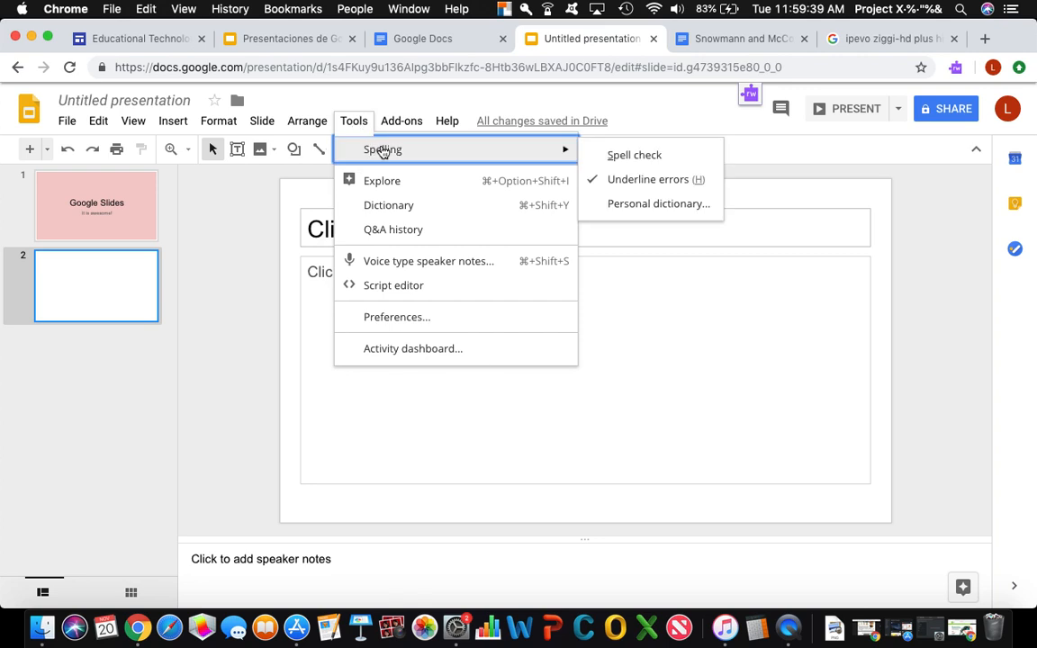
mouse_move(408, 124)
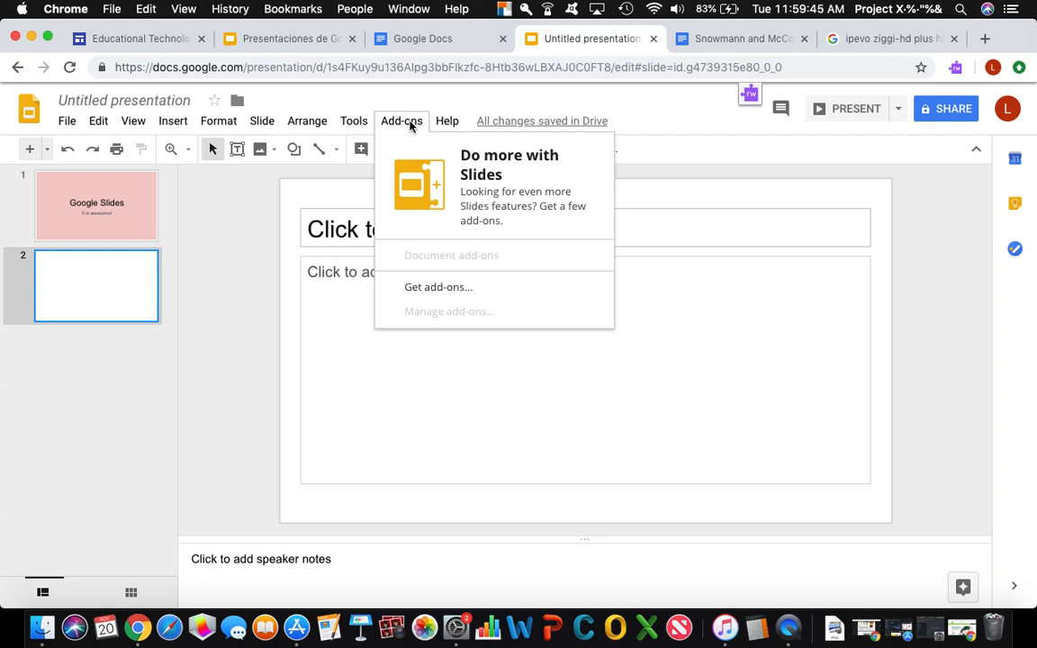
Draw a small text box inside the second slide's body area and delete it again
click(410, 124)
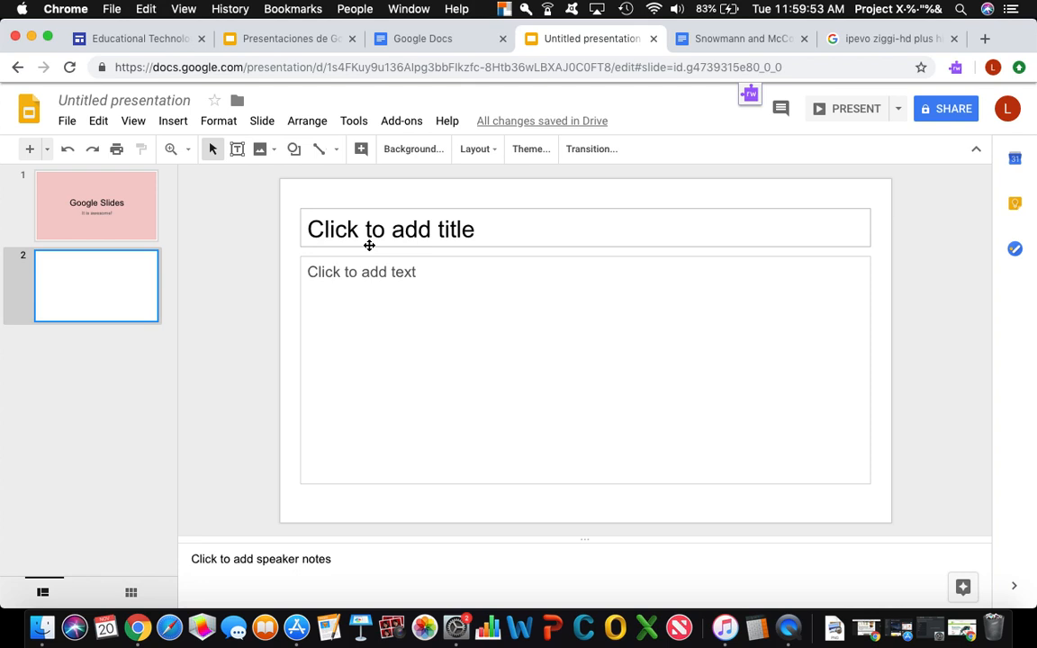
click(236, 150)
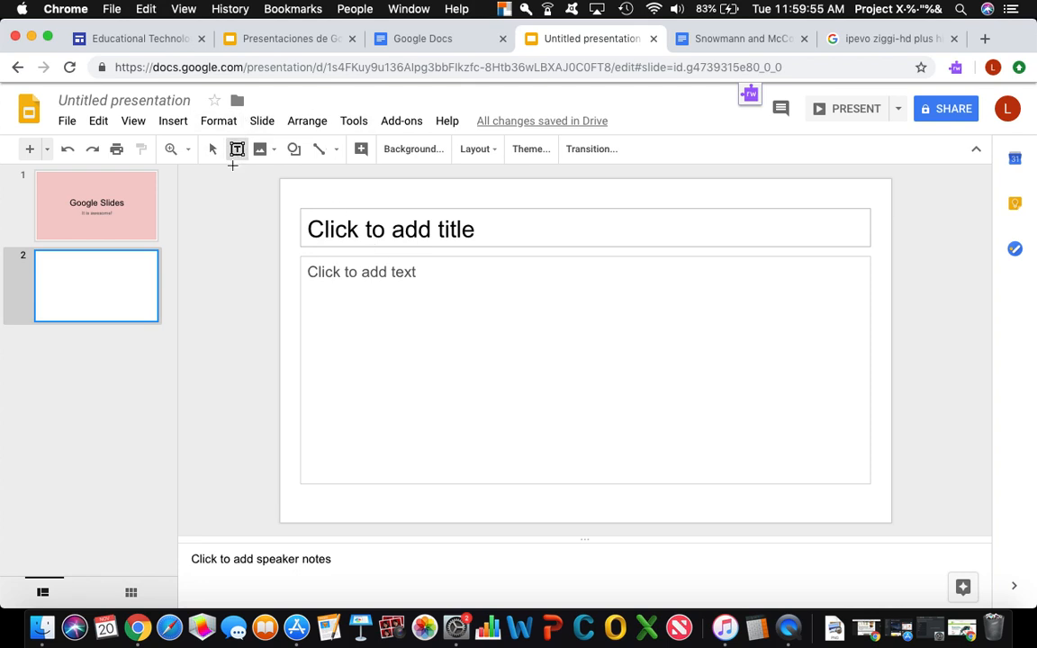
drag(334, 303, 456, 358)
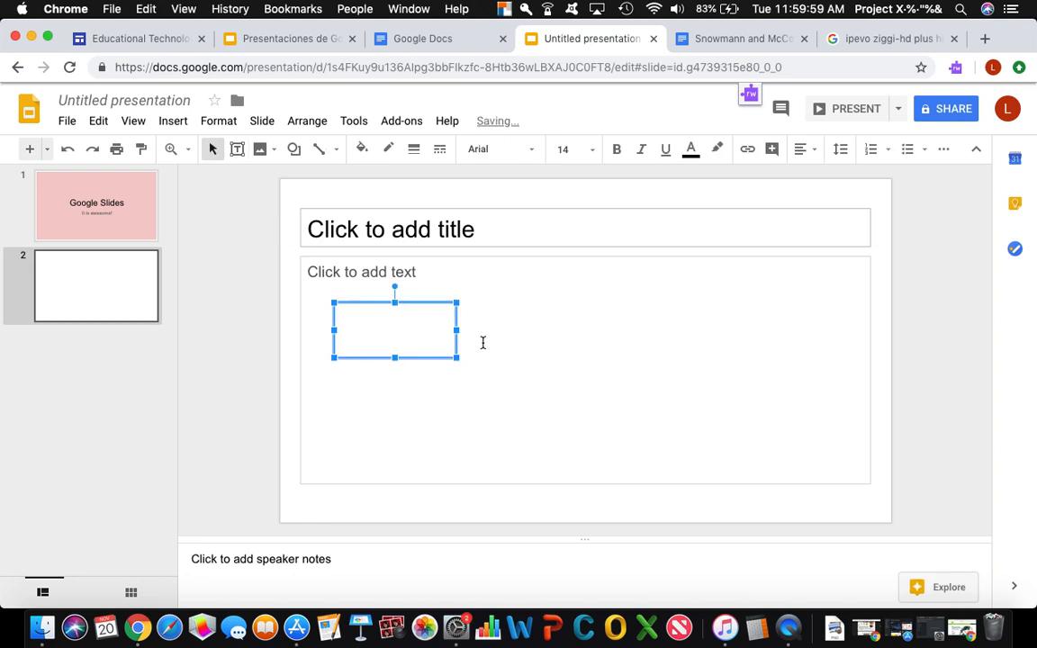
click(513, 376)
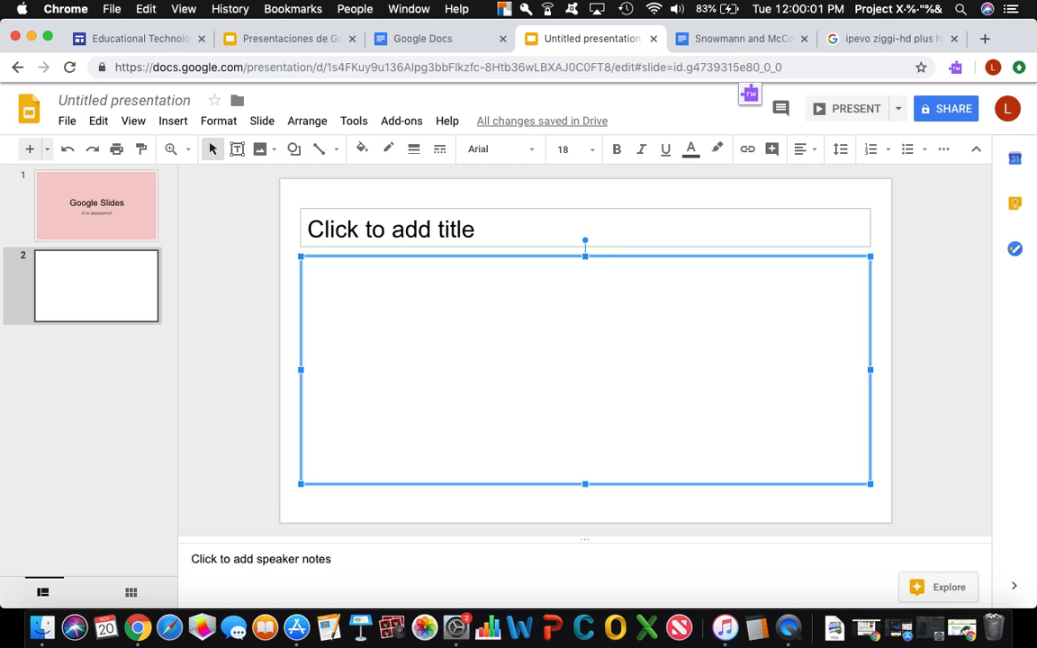
key(super+z)
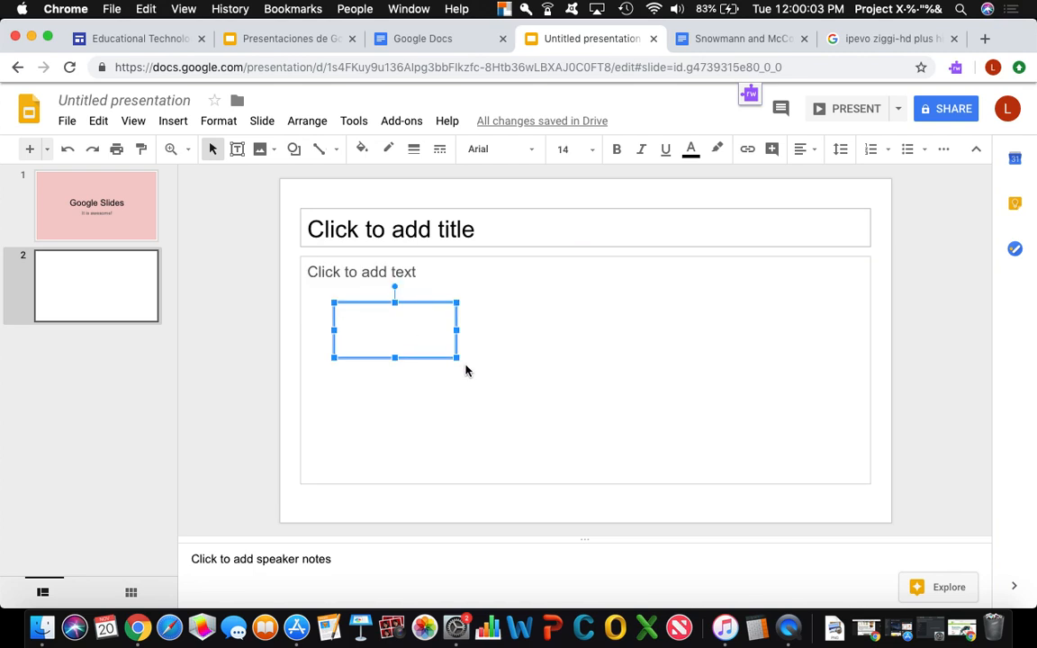
drag(389, 320, 455, 345)
key(BackSpace)
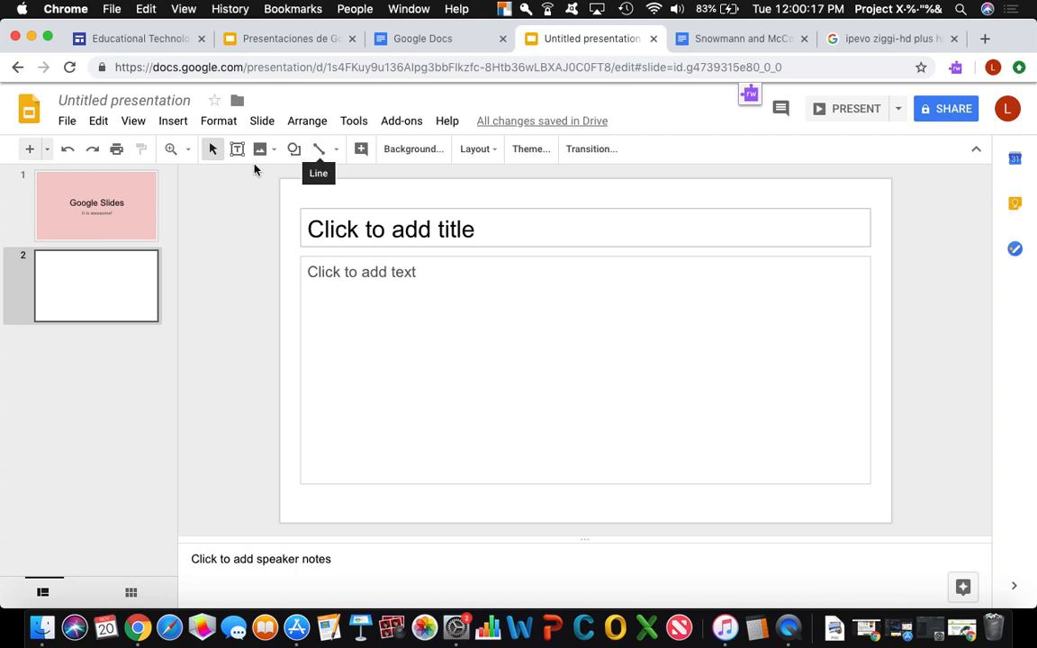
click(173, 121)
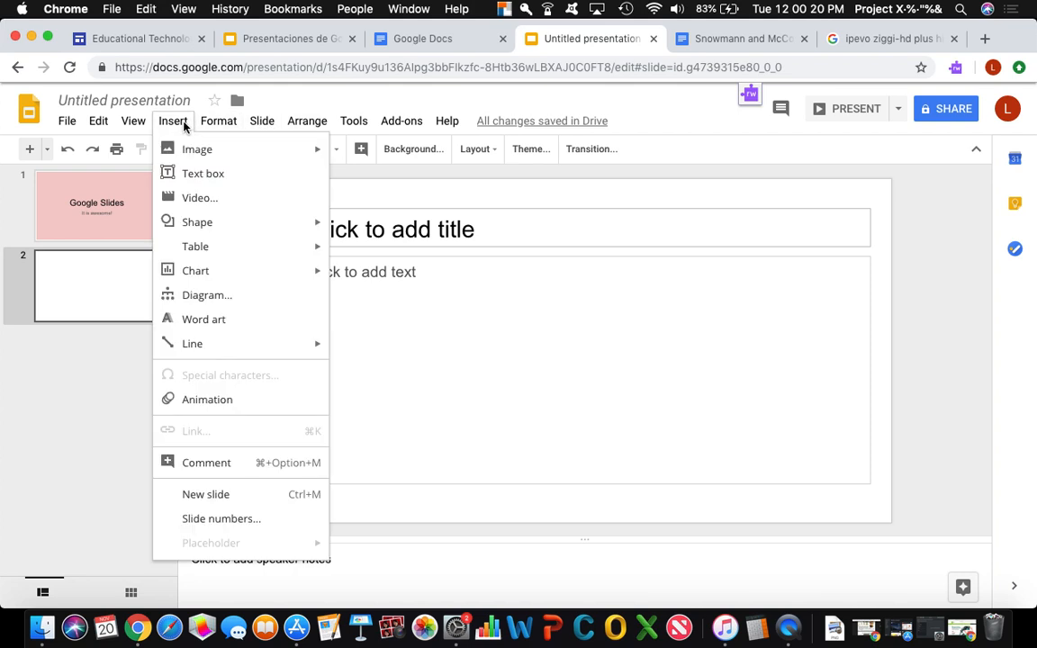
click(346, 166)
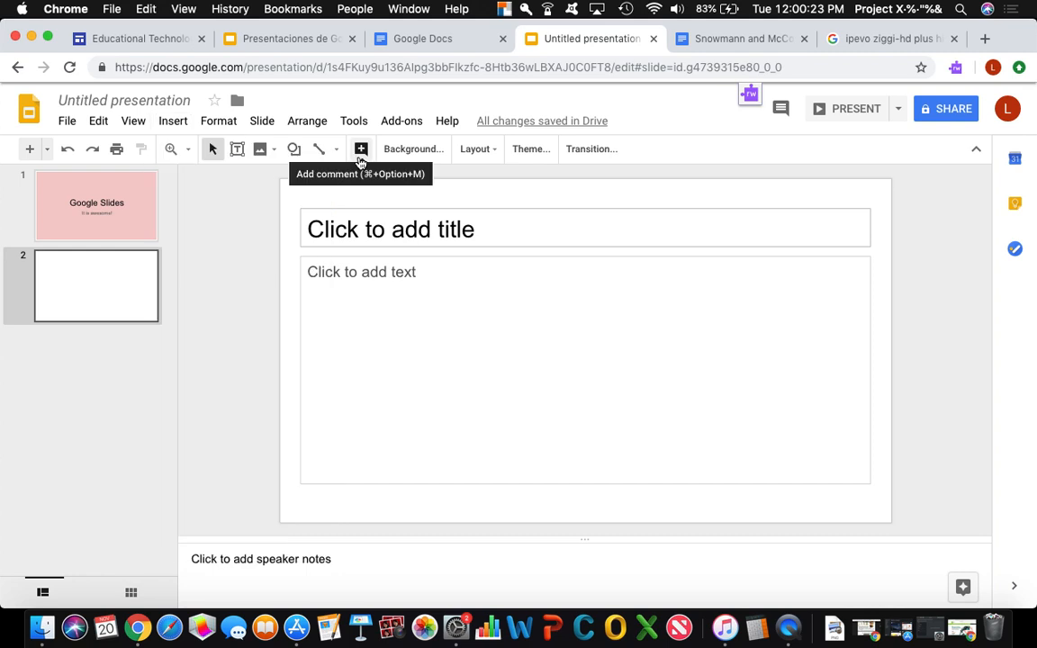
Set the second slide's background to a solid dark magenta
click(411, 150)
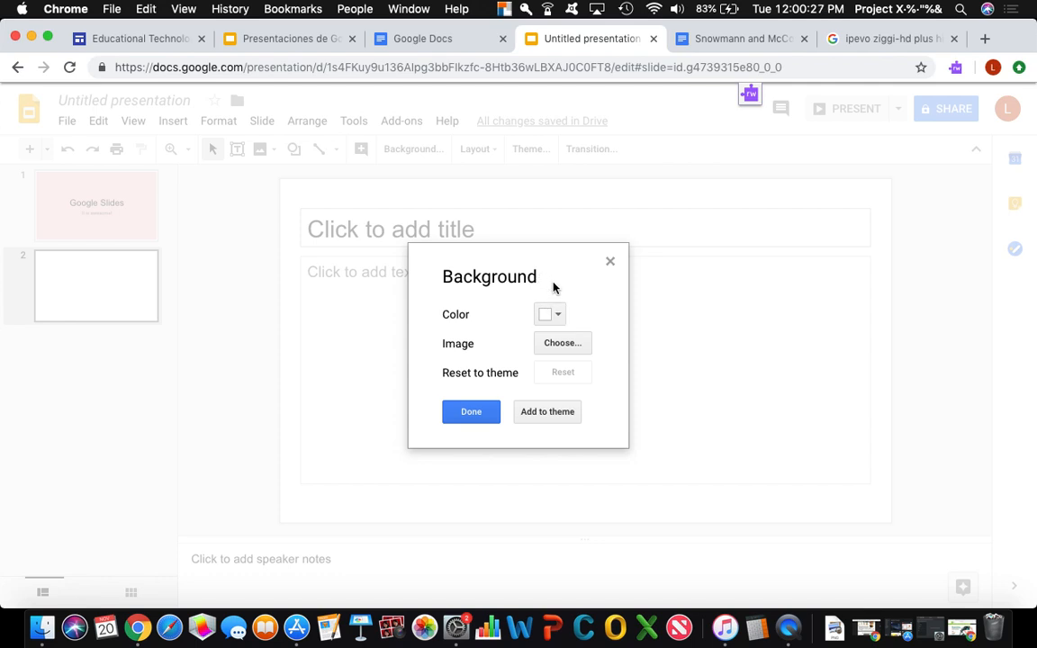
click(557, 314)
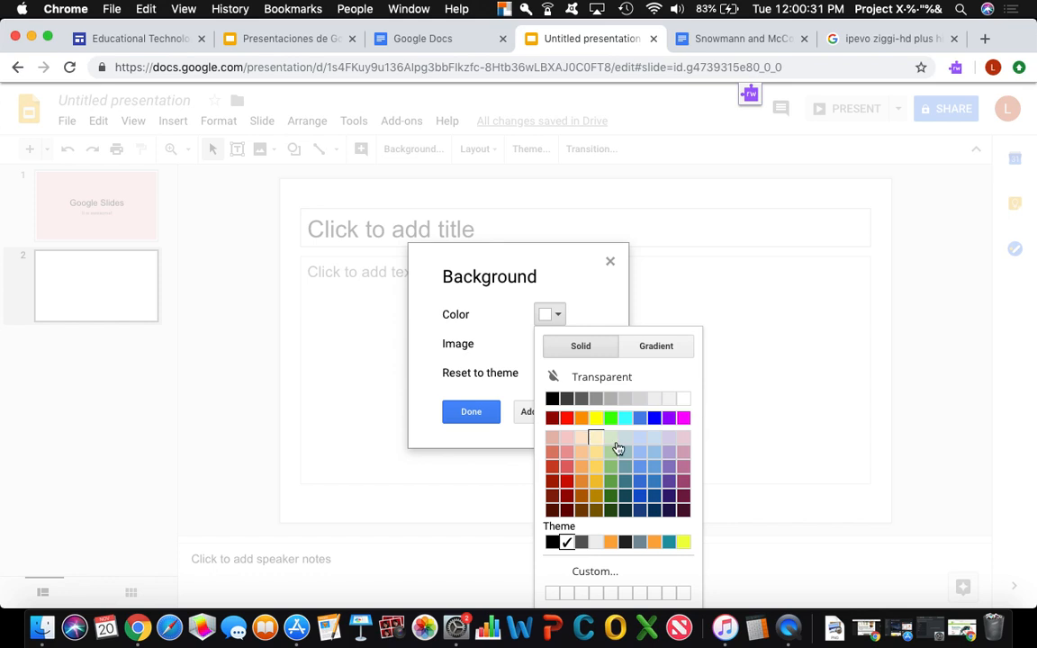
click(683, 494)
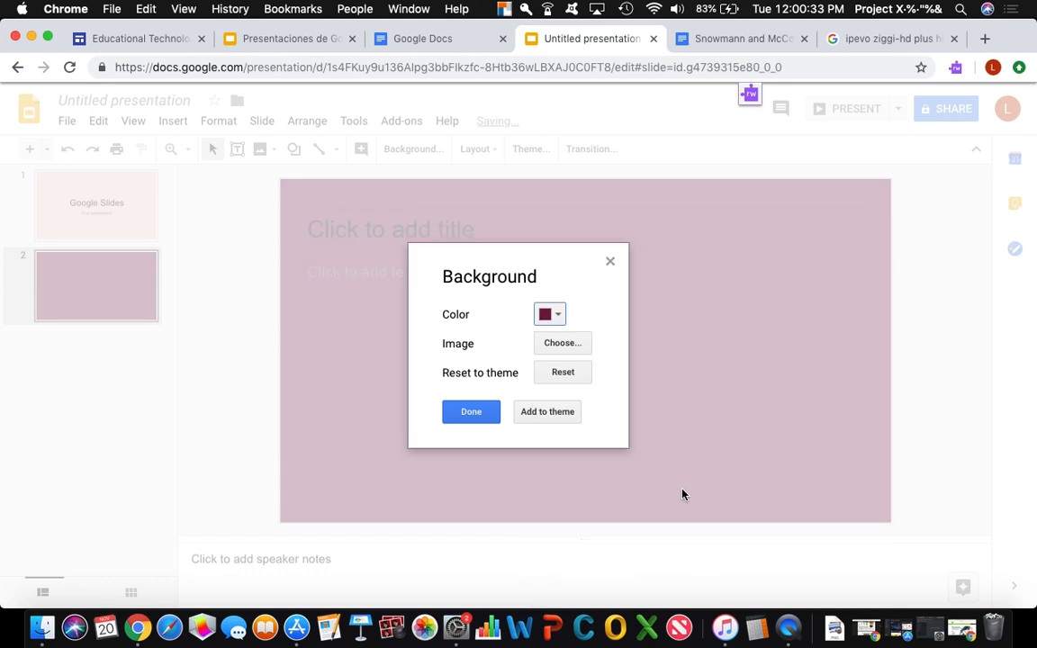
click(469, 407)
Enter "It really is awesome" as the title of the second slide
click(379, 225)
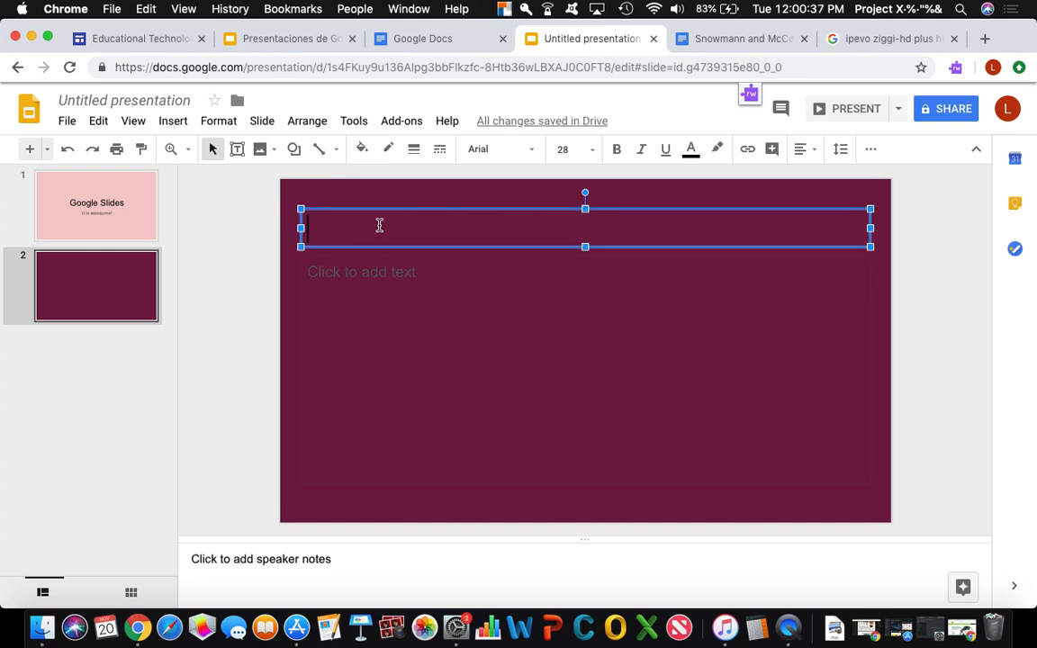
text(It really is)
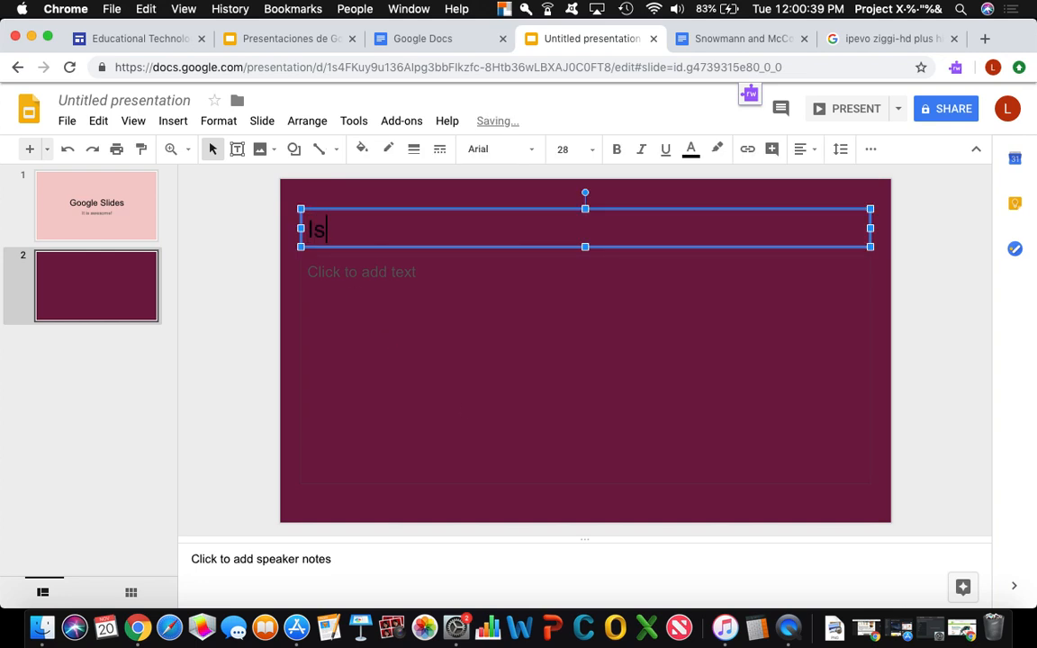
text( awesome)
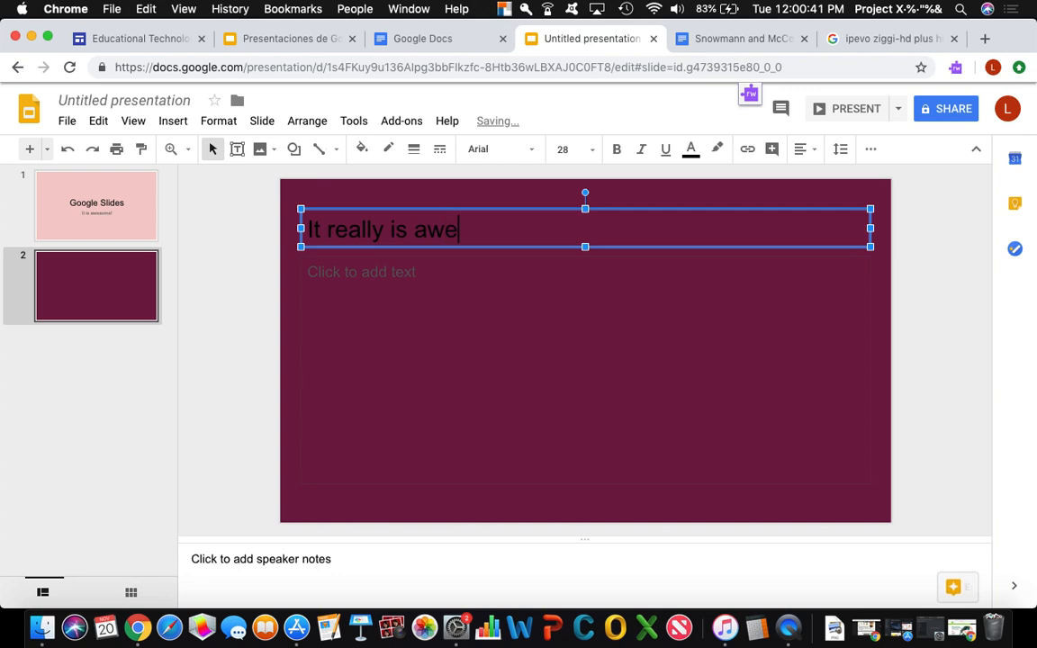
Enter "You can change colors too!!" as the body text of the second slide
click(414, 263)
text(Yo)
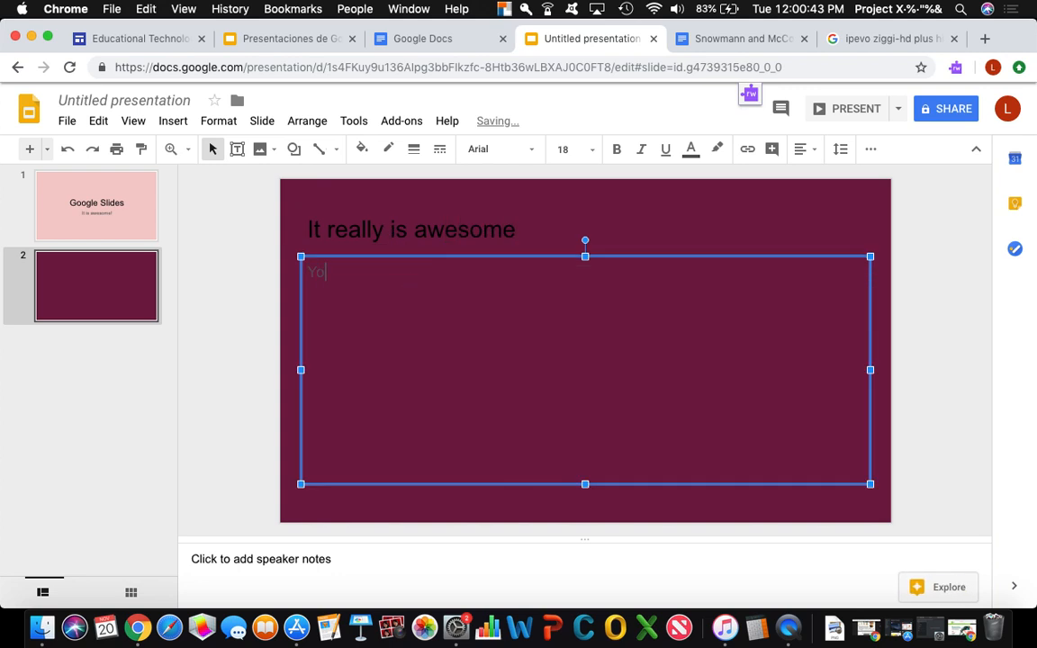
text(u can change colors too!!)
Change the text color of the second slide's body line to white
click(502, 203)
click(508, 272)
drag(505, 279, 305, 279)
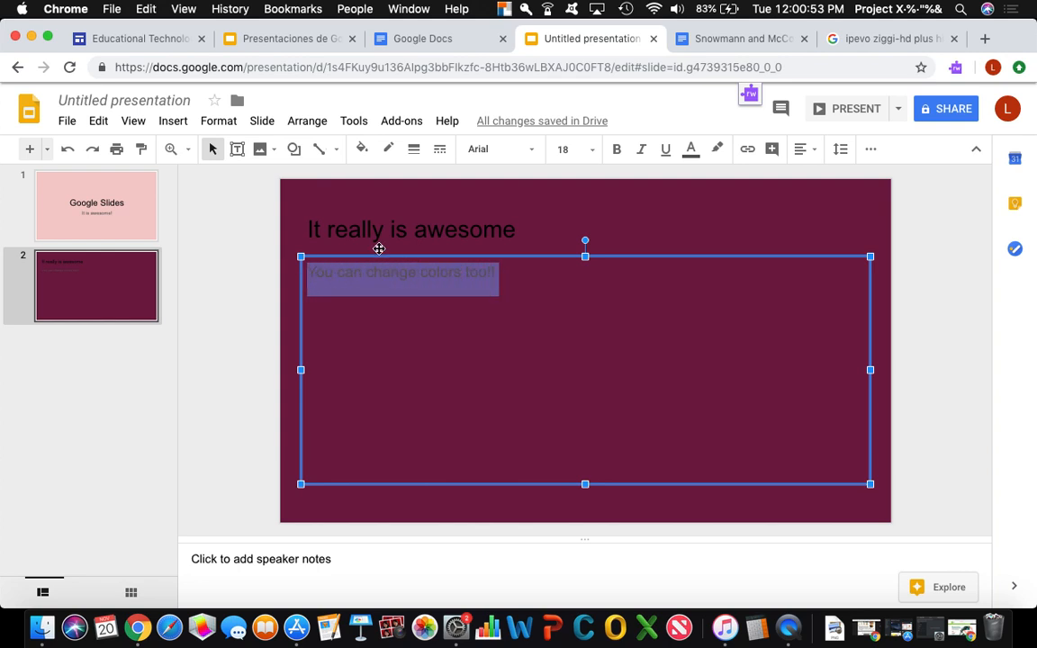
click(715, 151)
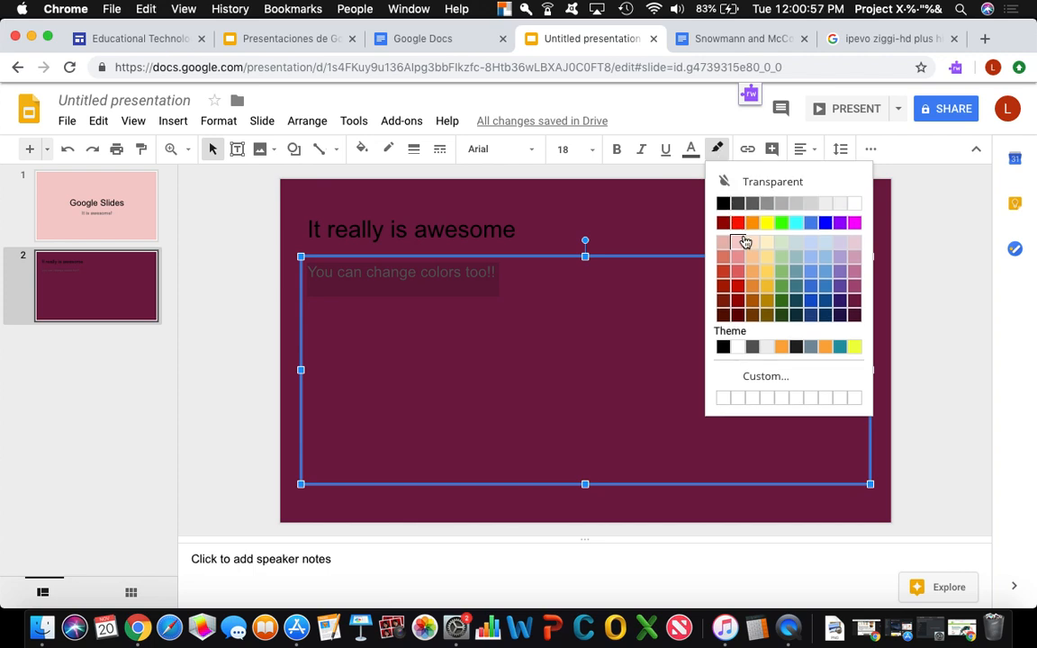
click(690, 149)
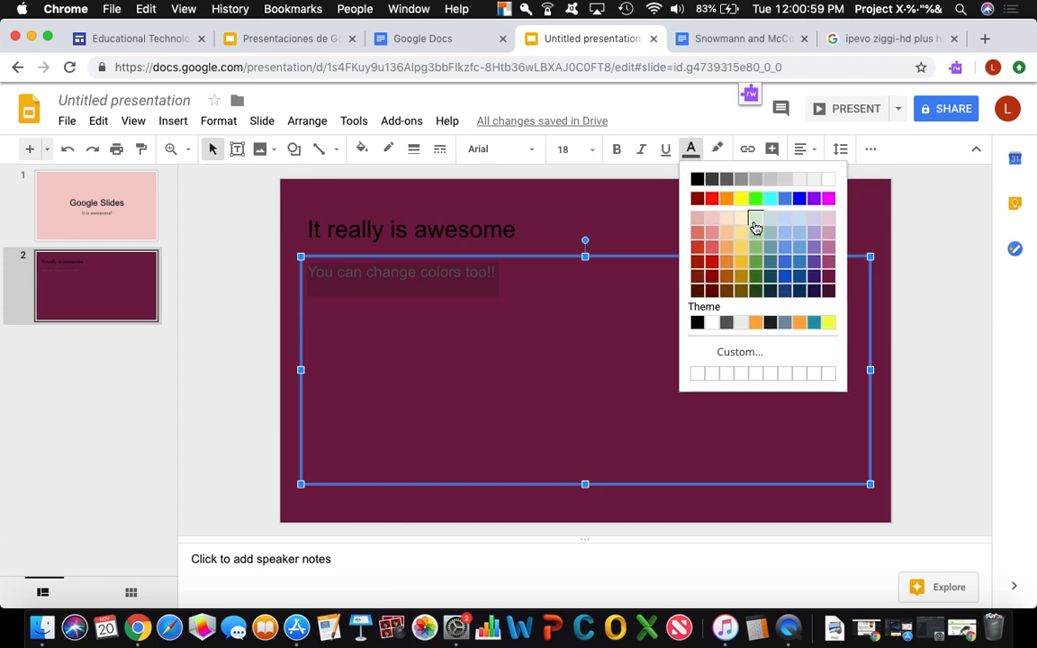
click(827, 179)
click(706, 363)
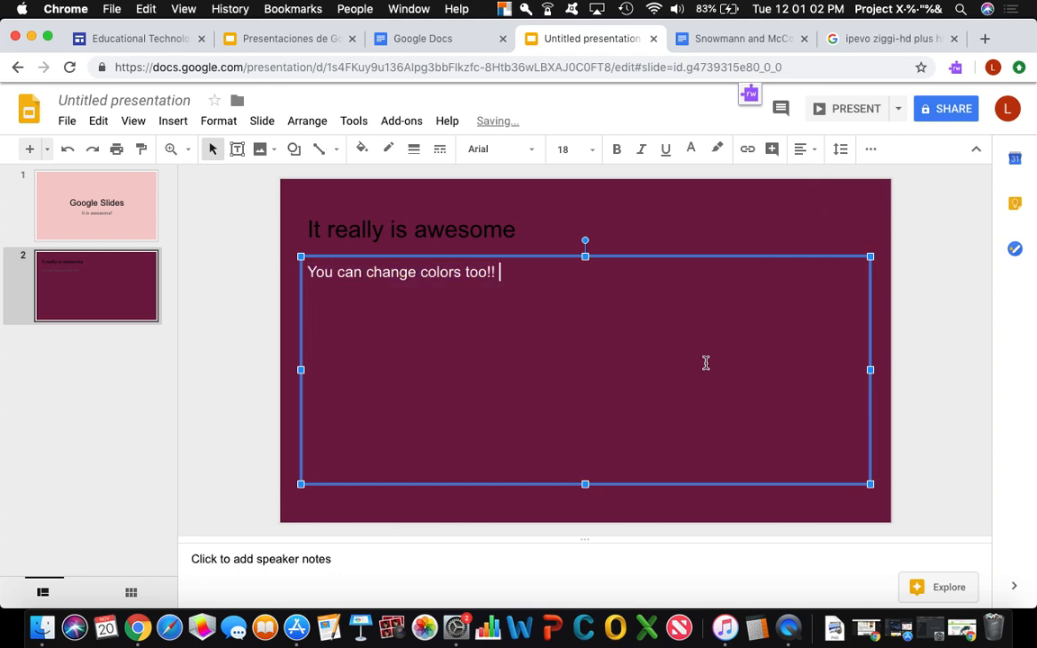
click(693, 151)
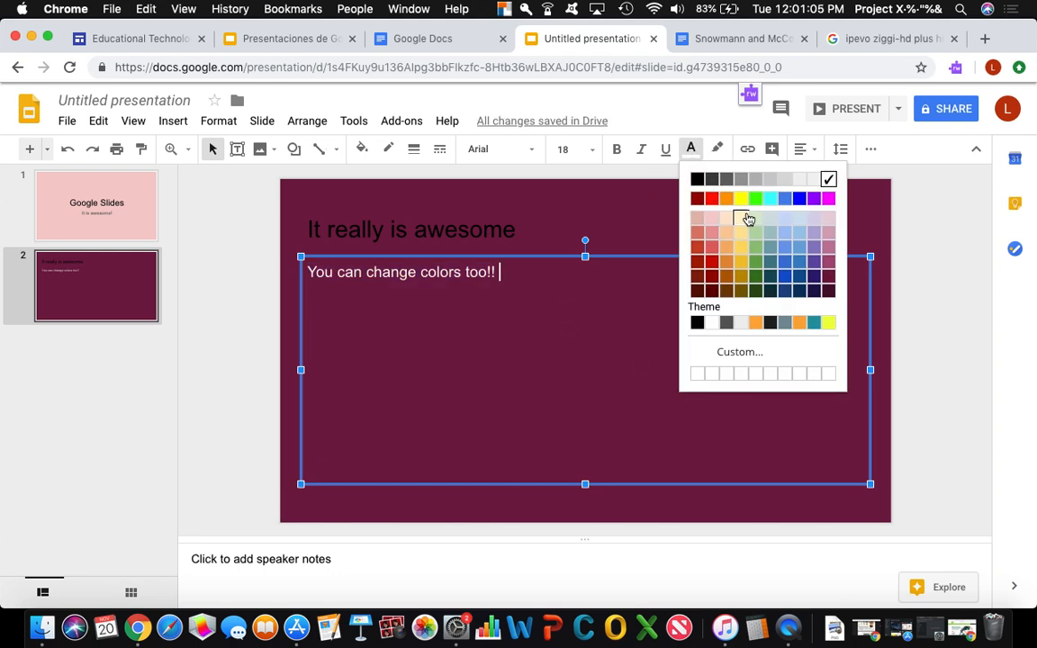
click(719, 153)
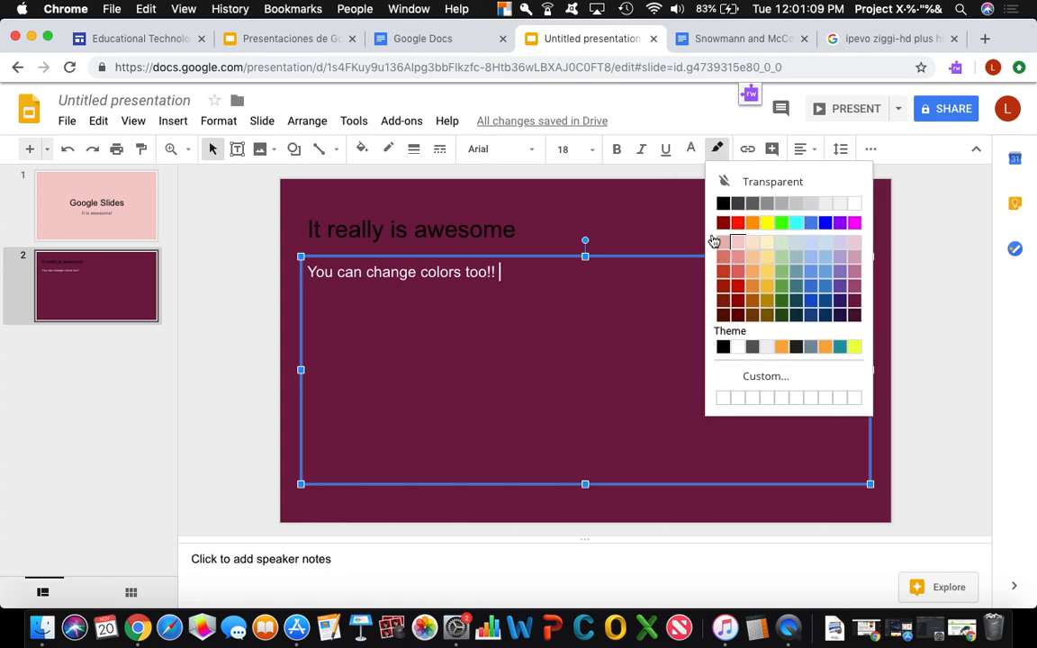
click(667, 212)
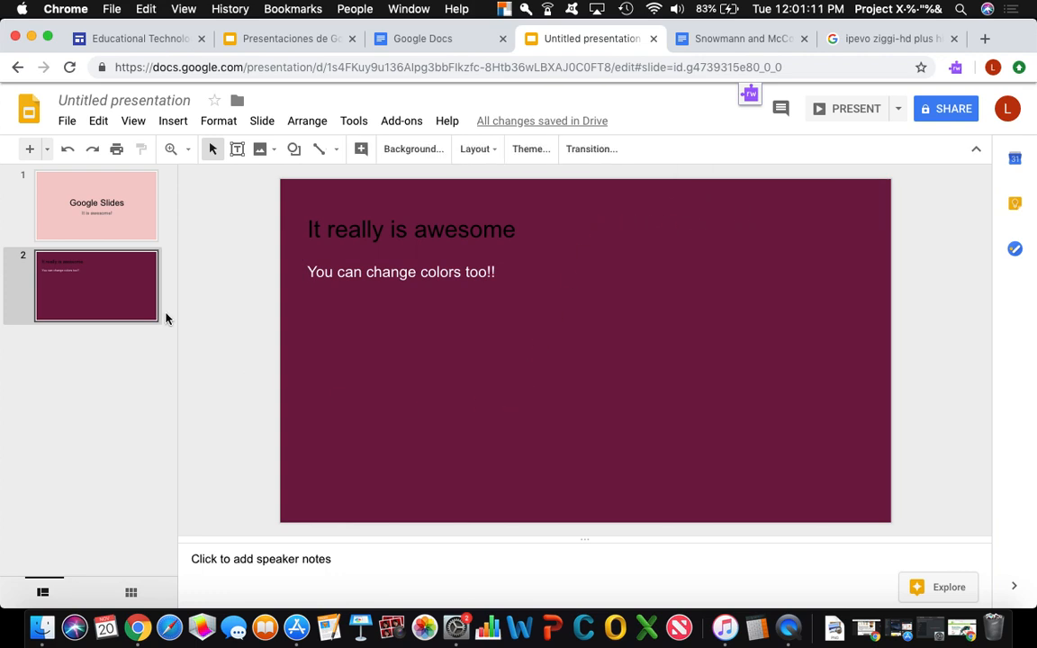
Add a third slide and search the web for "gatsby" images to insert on it
click(28, 149)
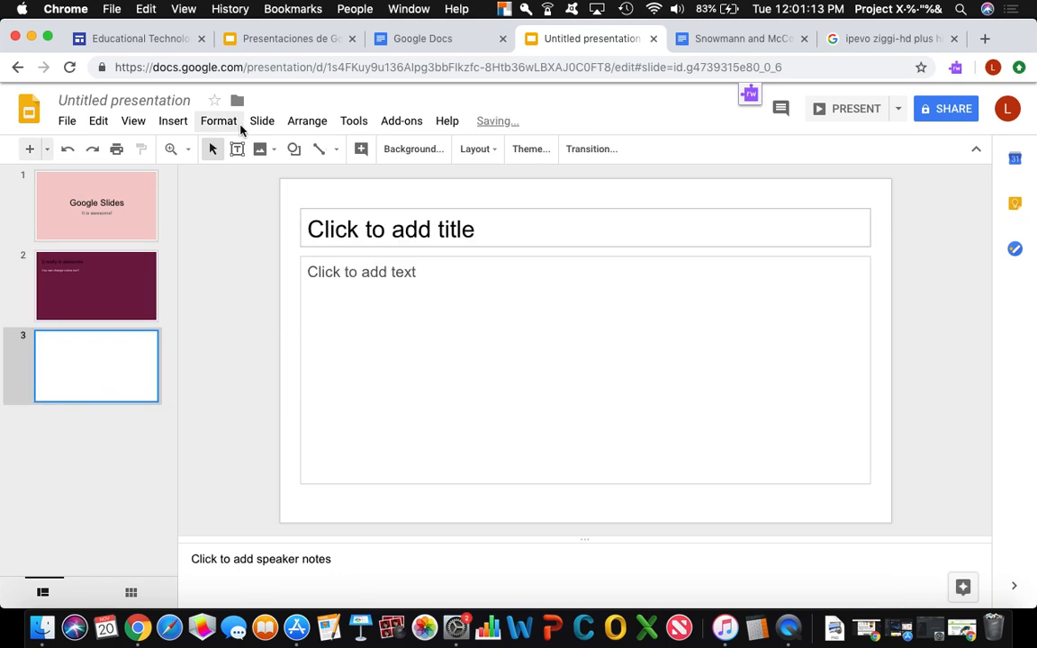
click(259, 148)
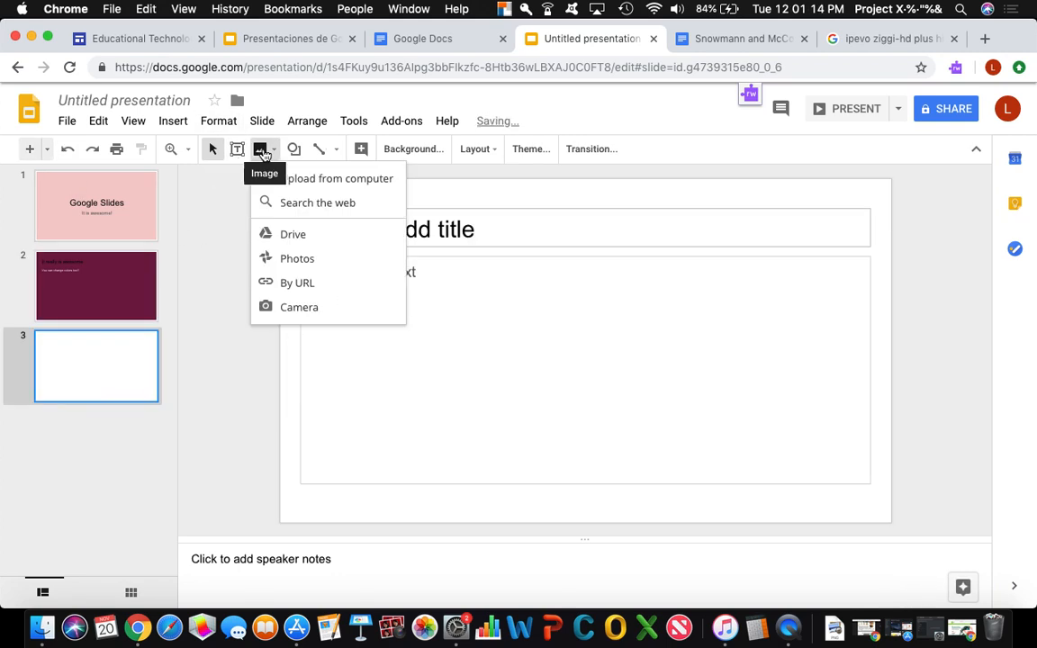
click(311, 206)
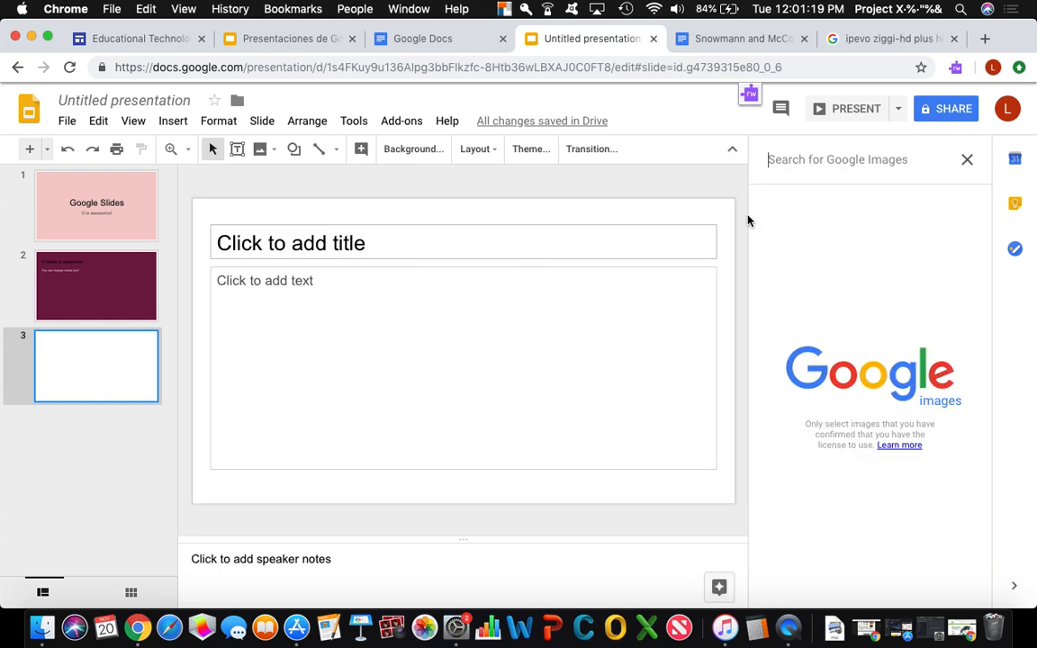
text(gatb)
key(BackSpace)
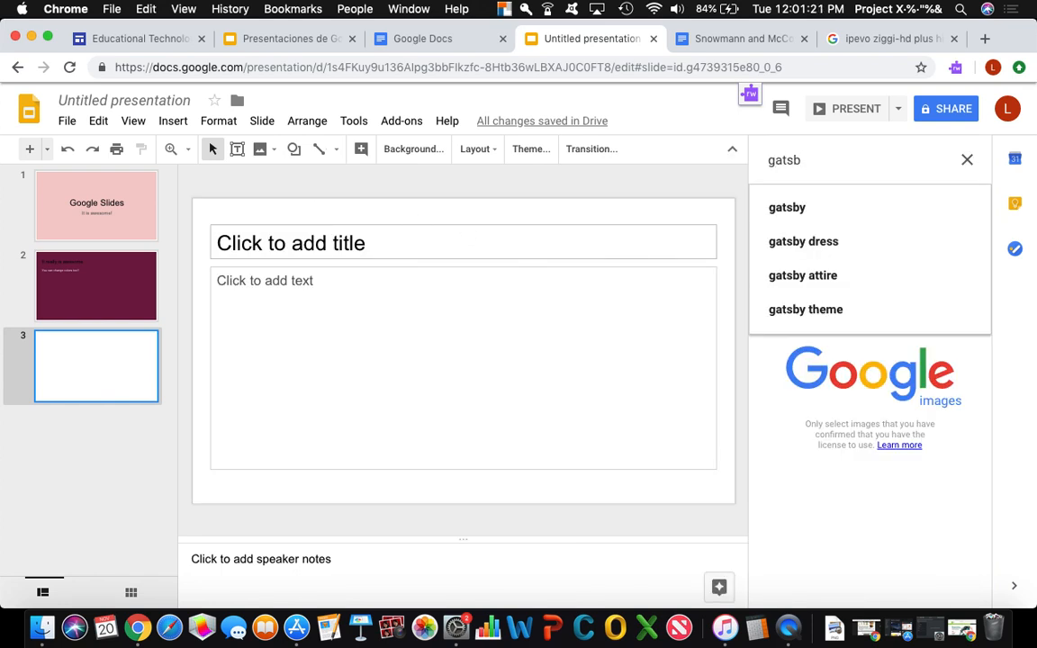
key(Return)
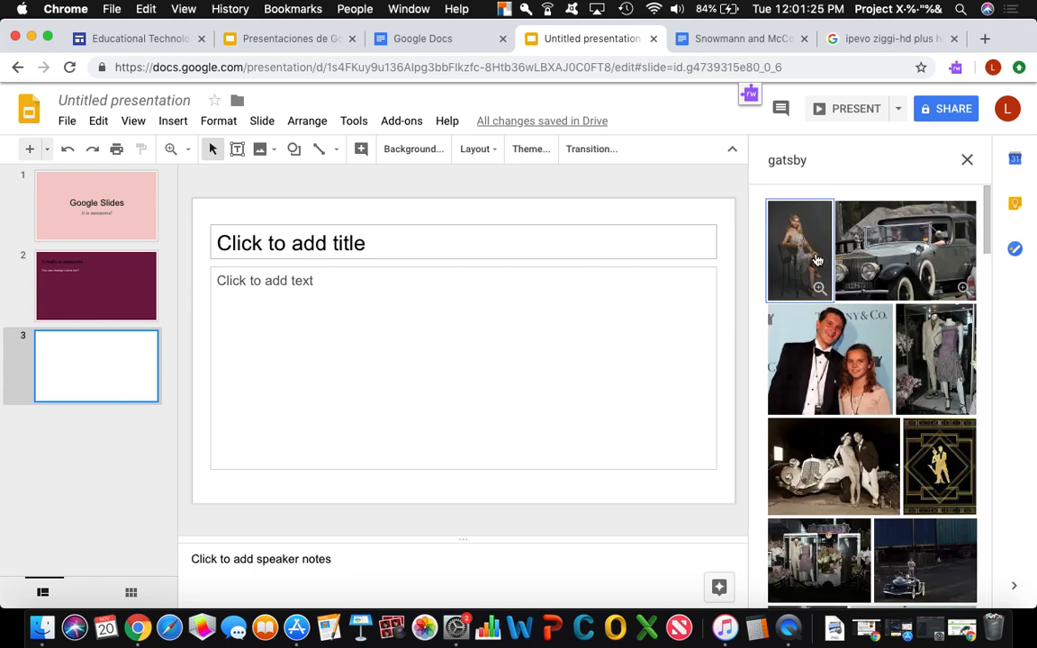
scroll(891, 409, down, 1)
scroll(891, 409, down, 10)
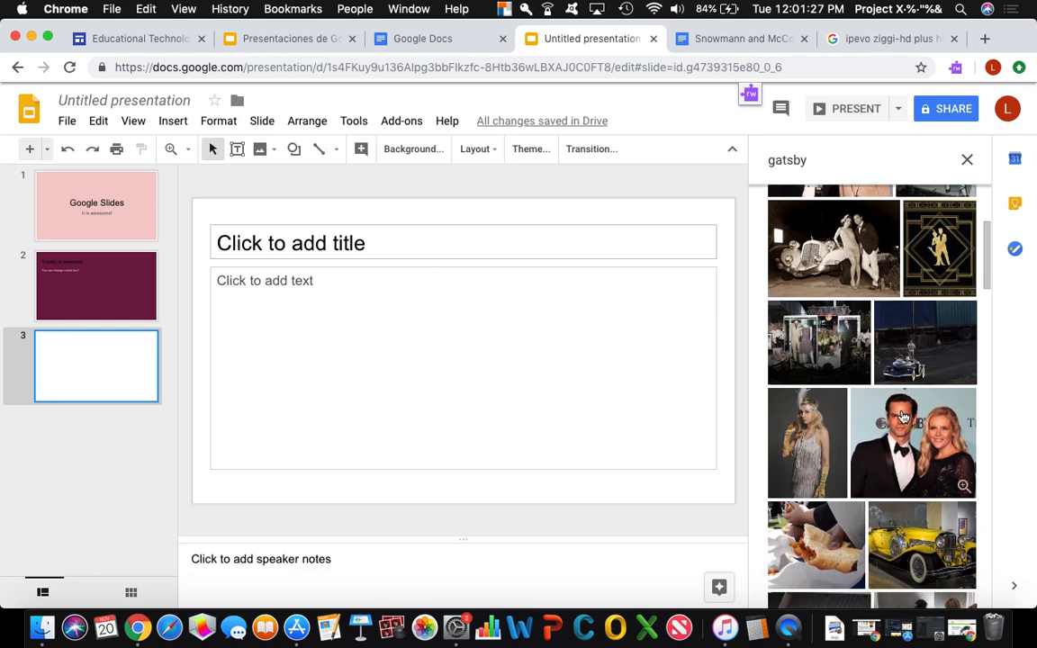
scroll(798, 445, down, 10)
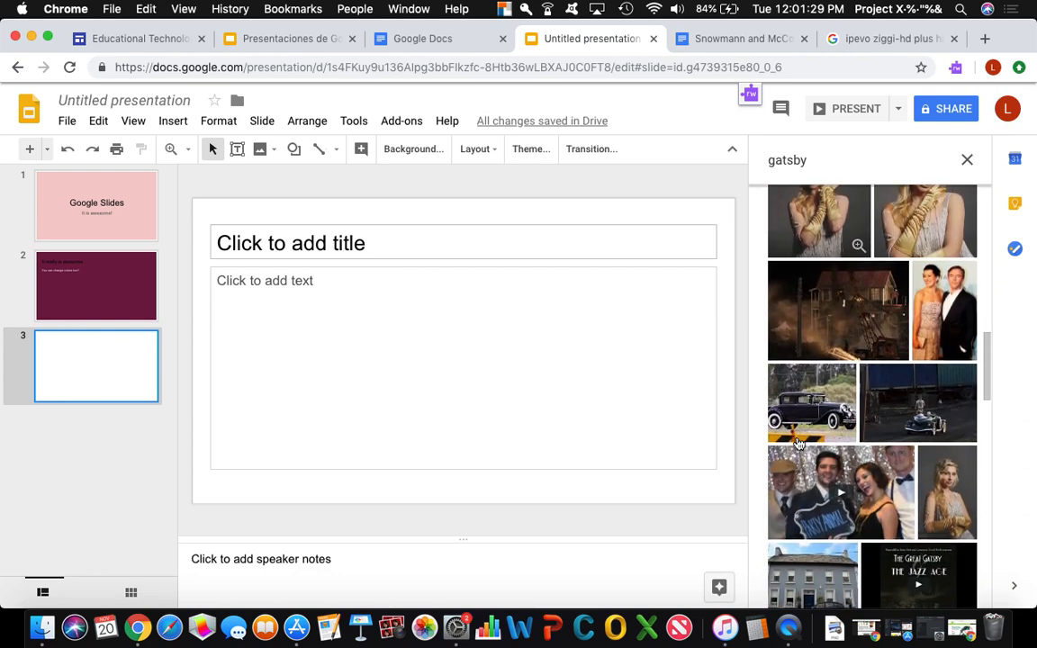
scroll(798, 445, down, 10)
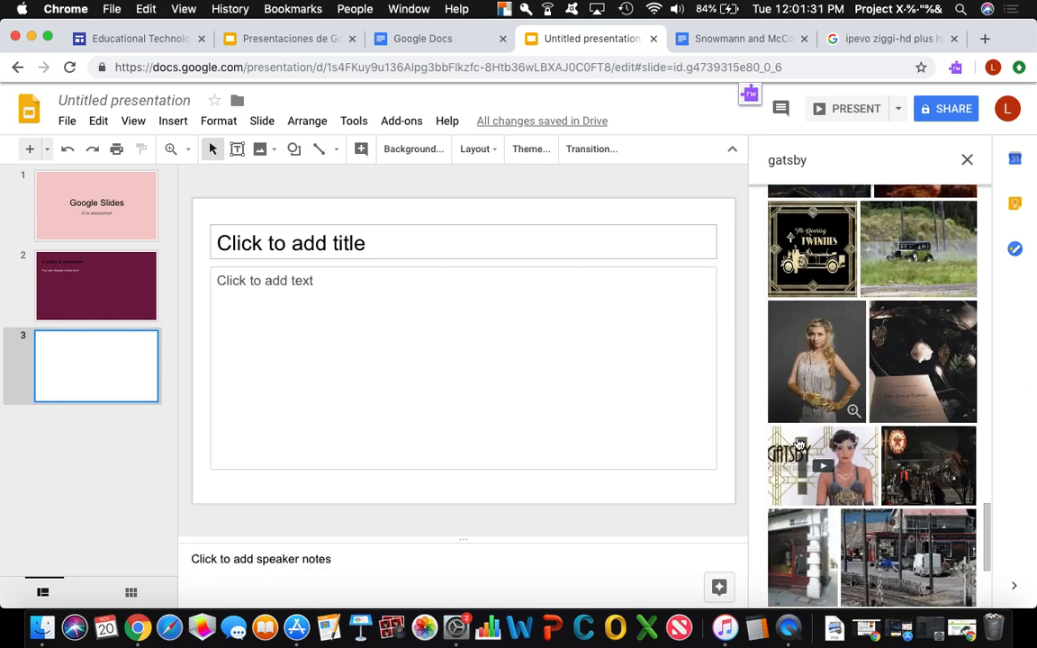
scroll(798, 445, up, 5)
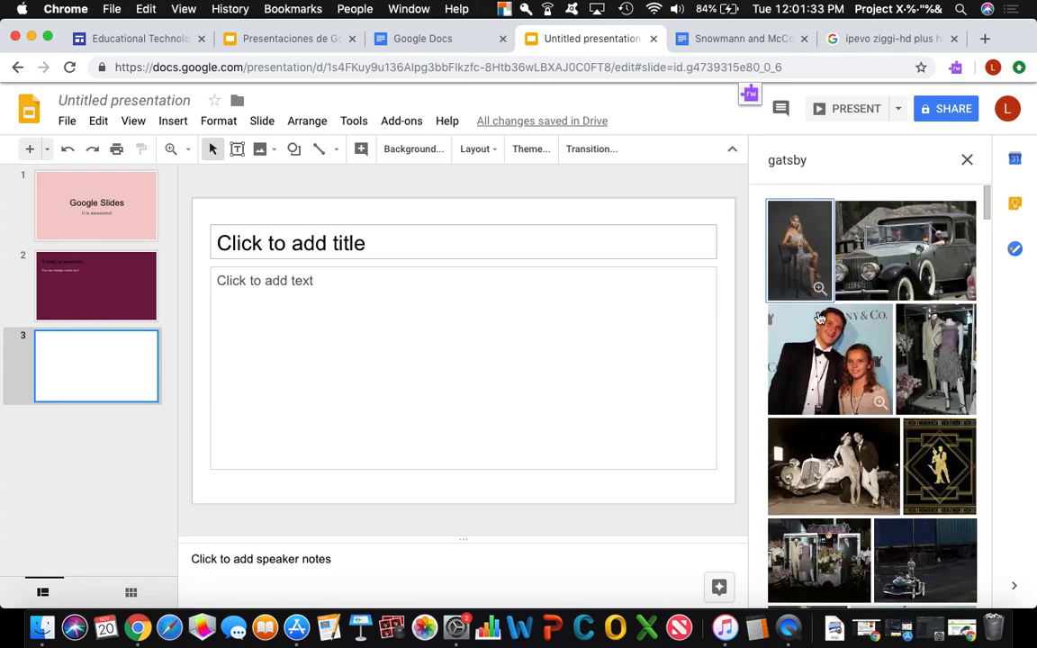
Change the web image search to "the great gatsby" and browse the resulting pictures
click(829, 159)
key(BackSpace)
key(BackSpace)
key(BackSpace)
key(BackSpace)
text(reat gatsby)
key(Return)
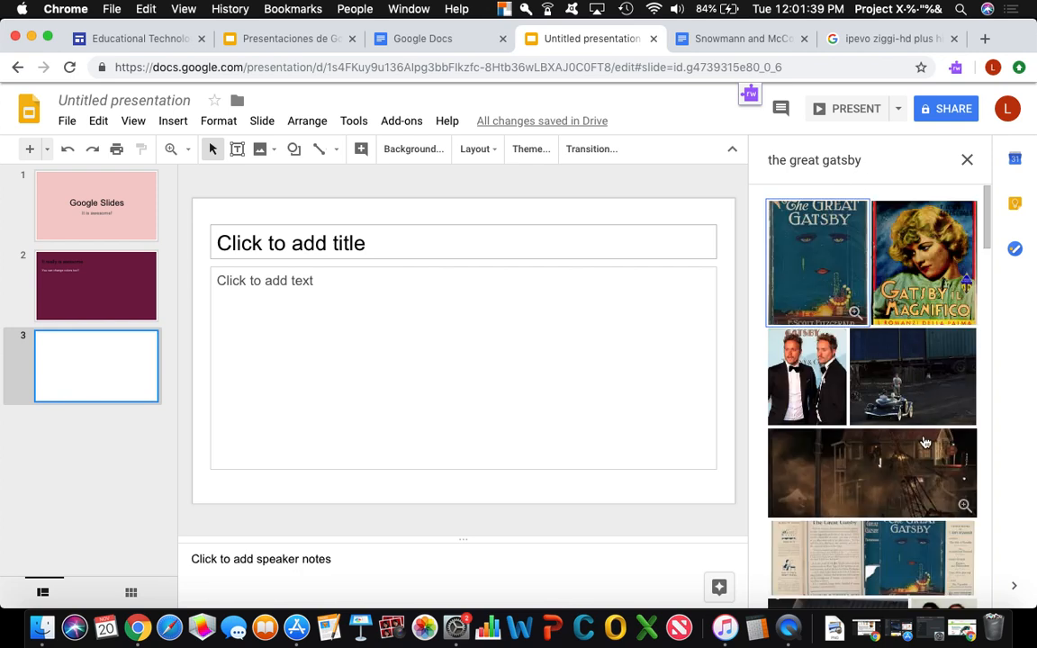
scroll(924, 441, down, 3)
scroll(924, 441, down, 10)
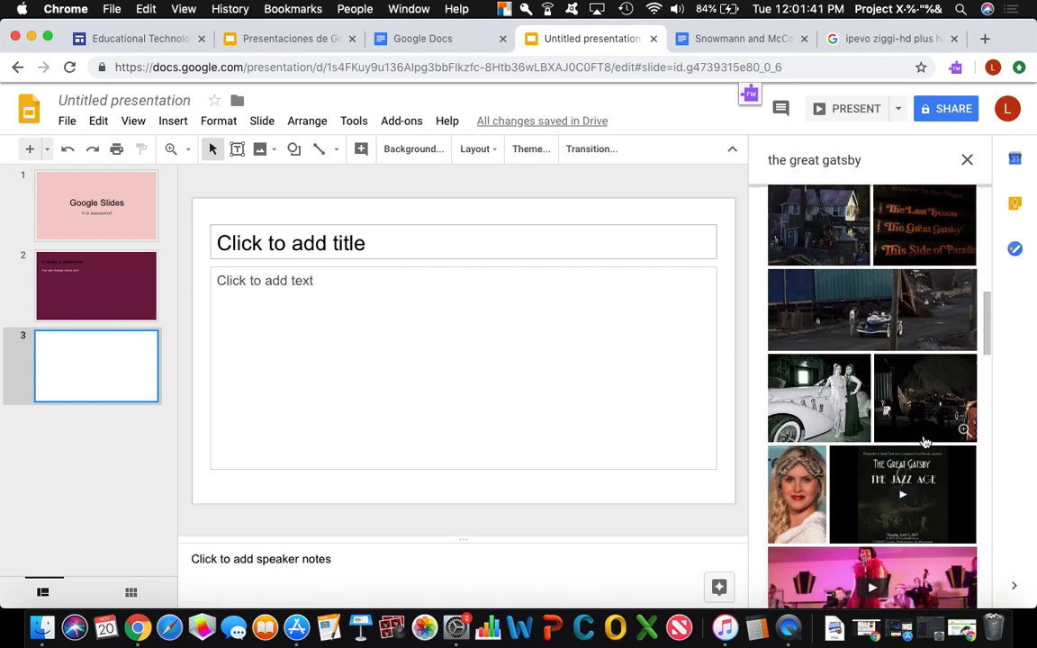
scroll(924, 441, down, 10)
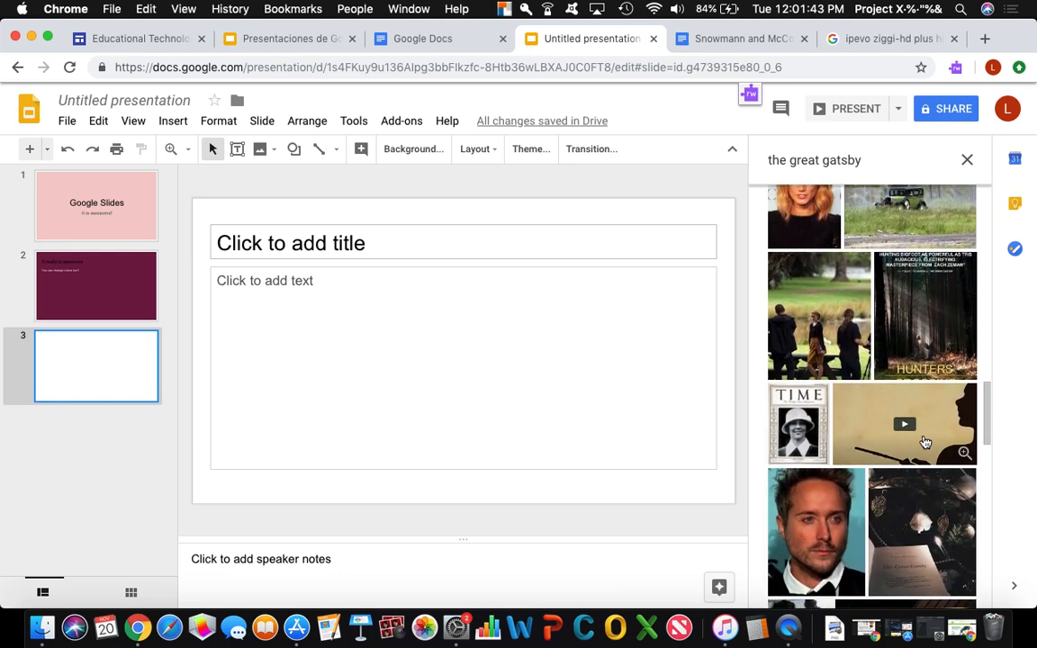
scroll(924, 442, up, 15)
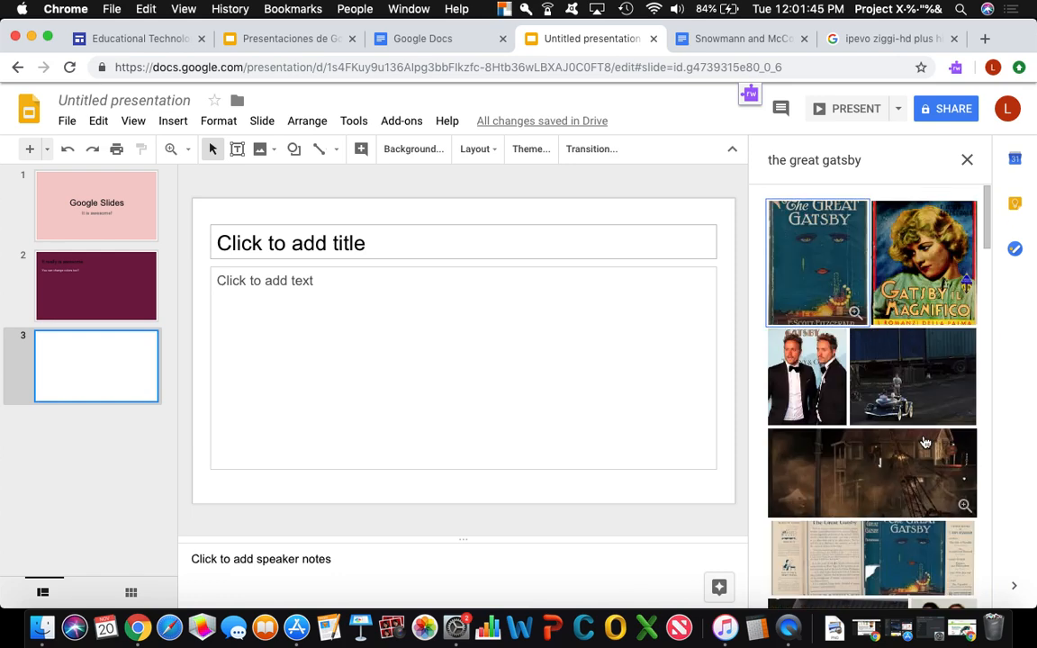
Insert the 1925 The Great Gatsby cover from the image search results onto the third slide
click(850, 306)
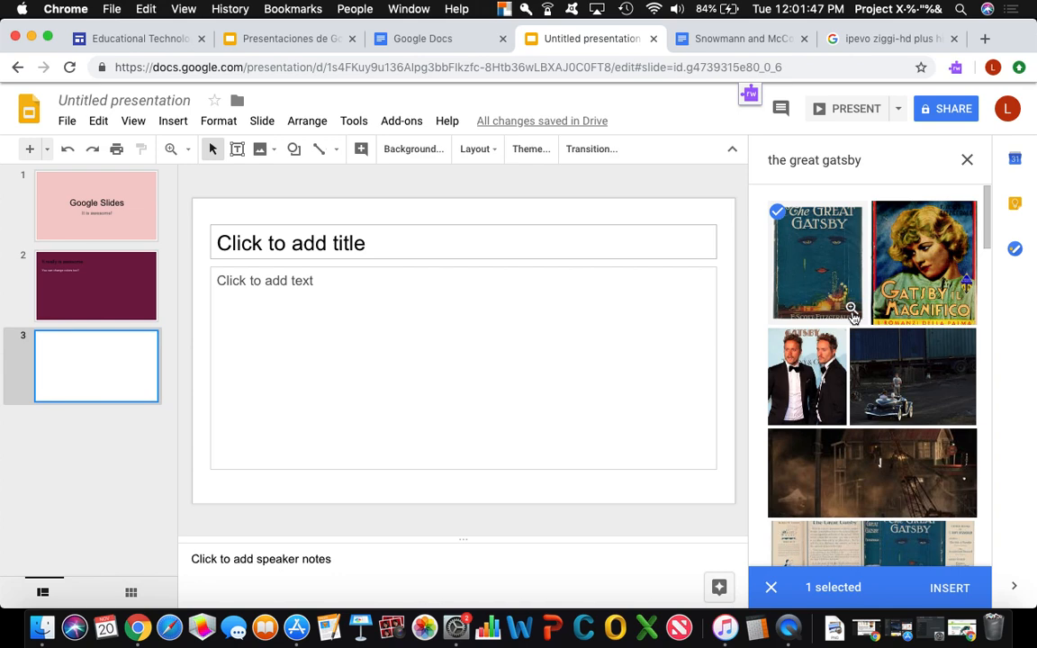
click(944, 589)
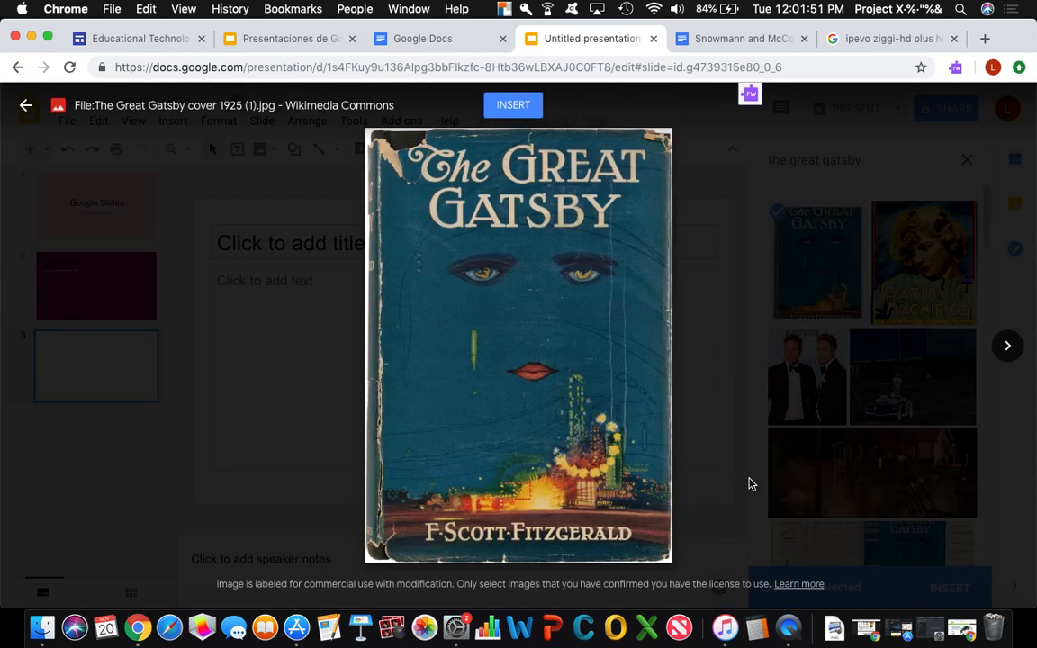
click(513, 105)
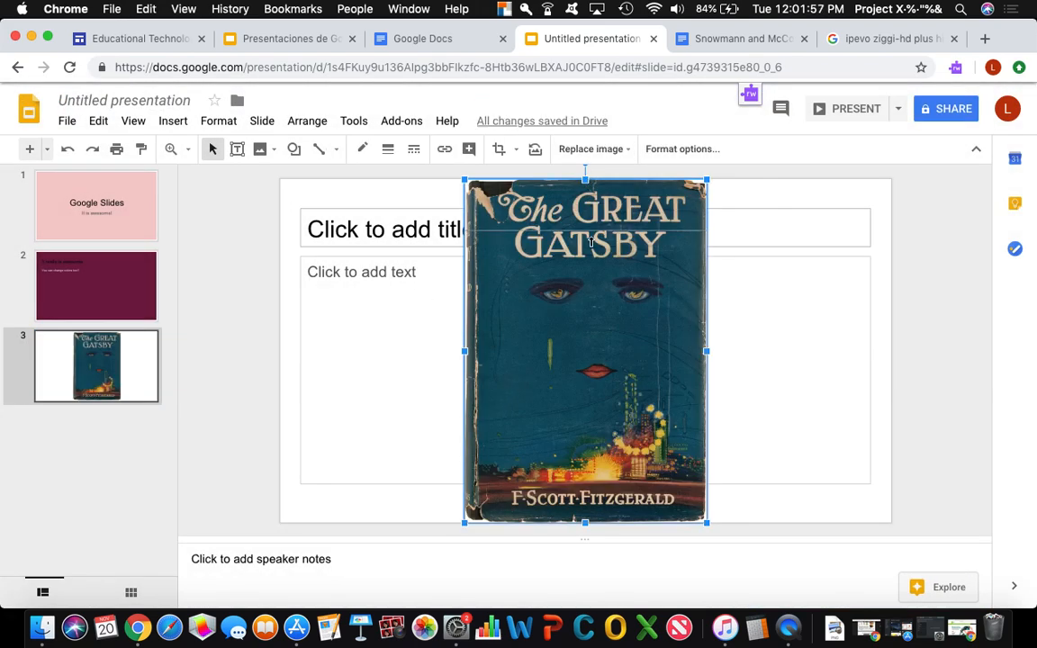
Try squashing the book cover image vertically from its top edge, and undo that resize
drag(585, 177, 585, 256)
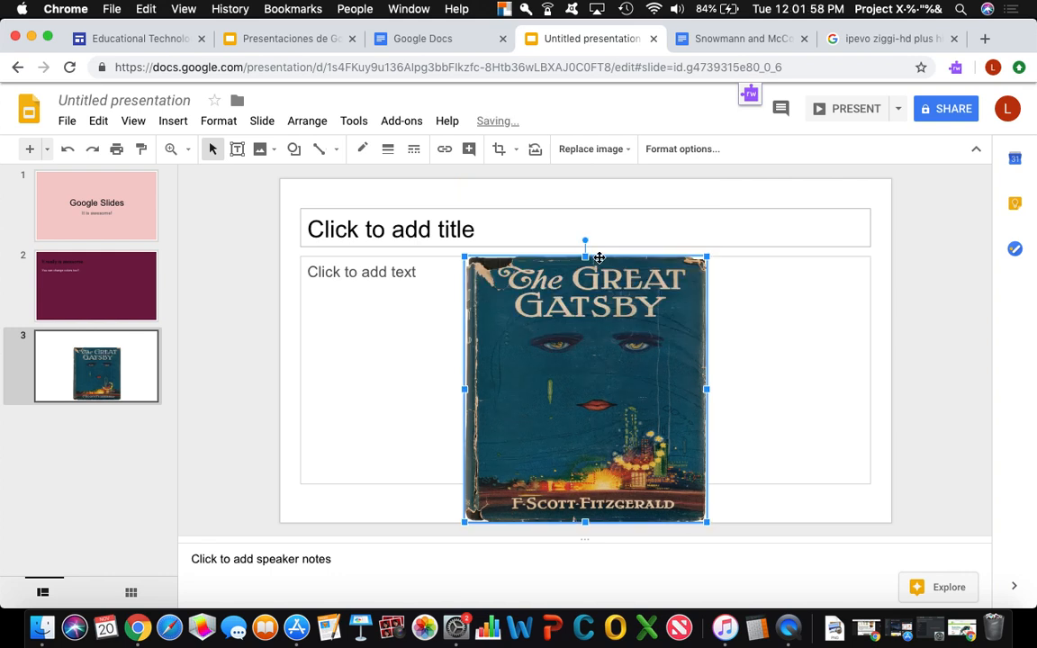
click(447, 223)
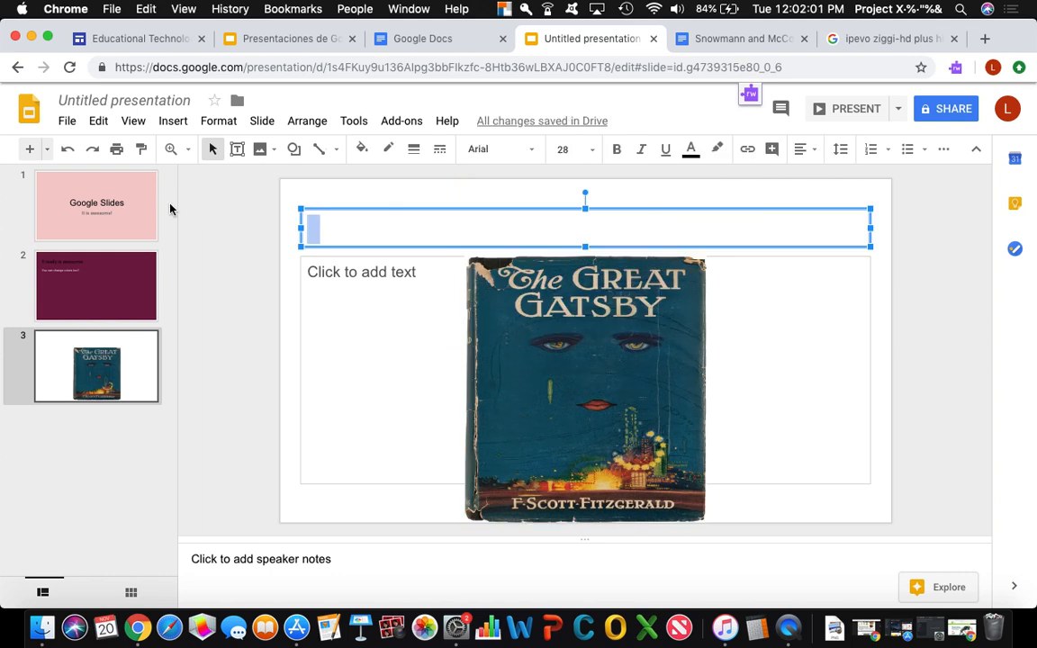
click(101, 124)
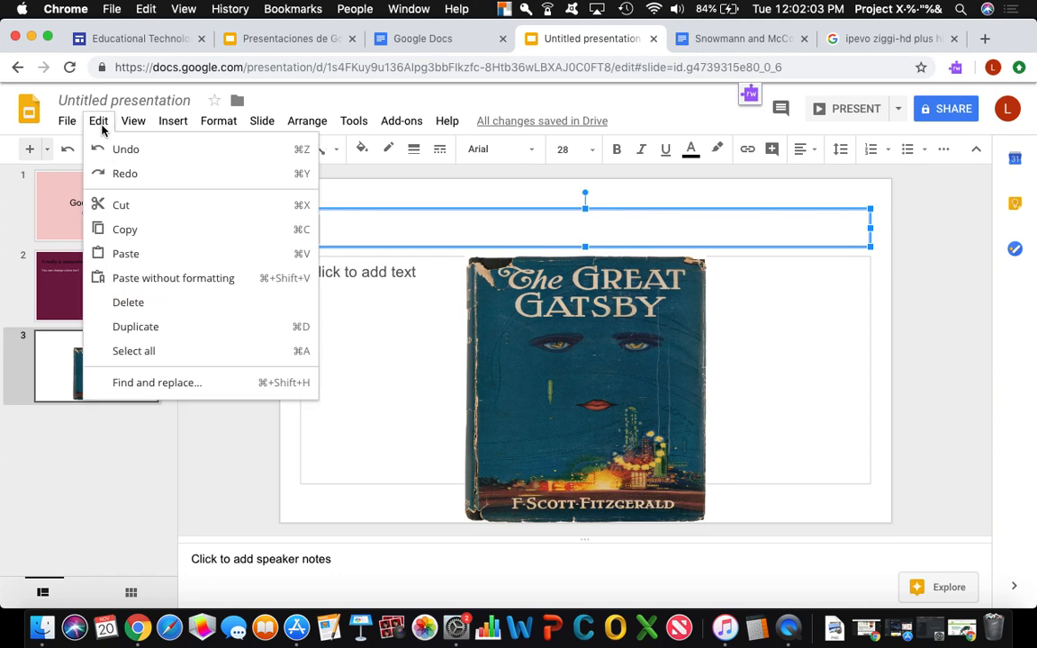
click(167, 151)
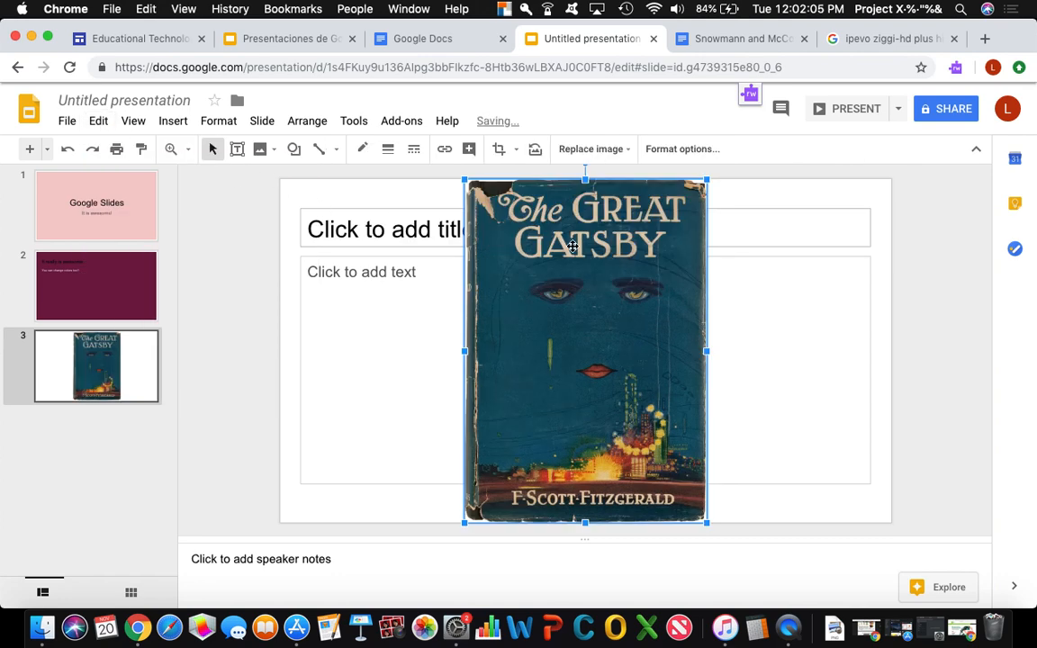
Shrink the book cover image proportionally from its upper-right corner and move it near the middle of the slide
click(729, 191)
click(706, 183)
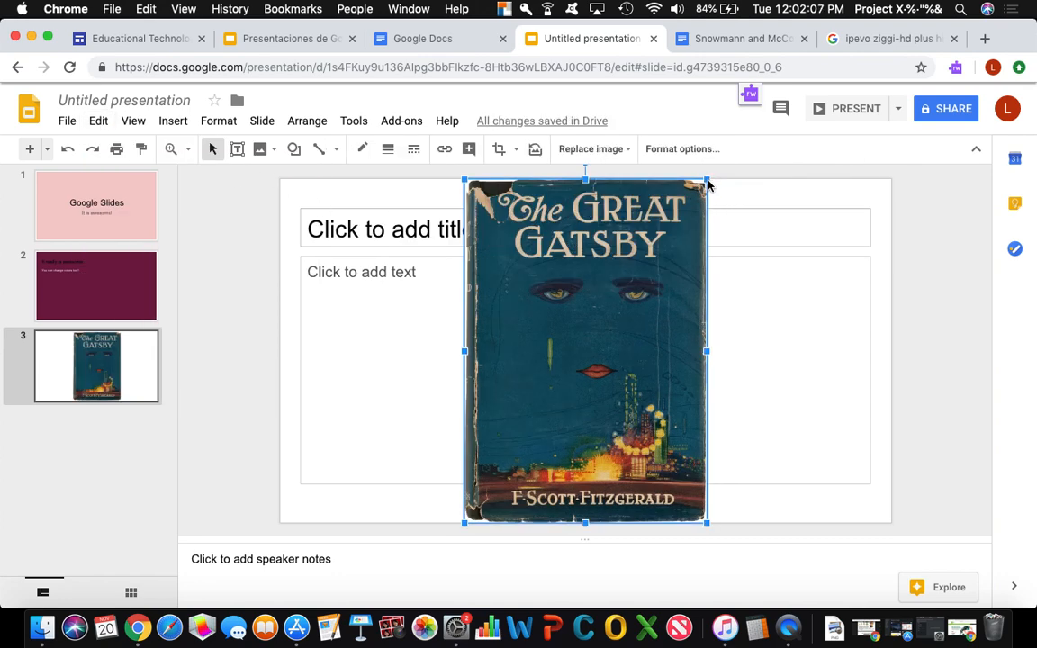
drag(708, 183, 639, 299)
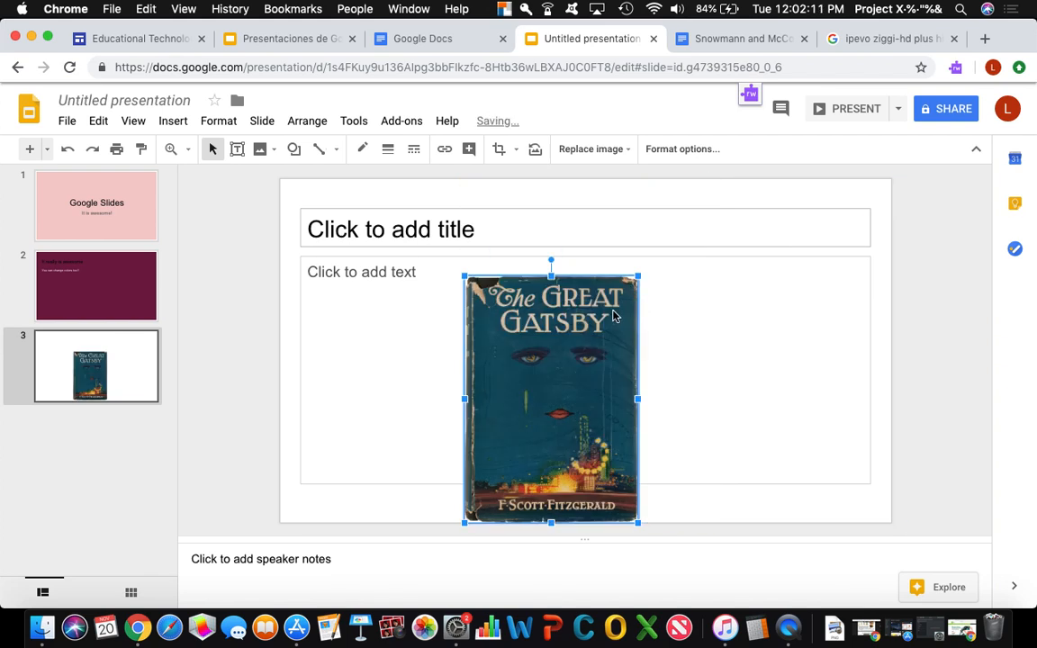
drag(578, 381, 611, 347)
click(767, 394)
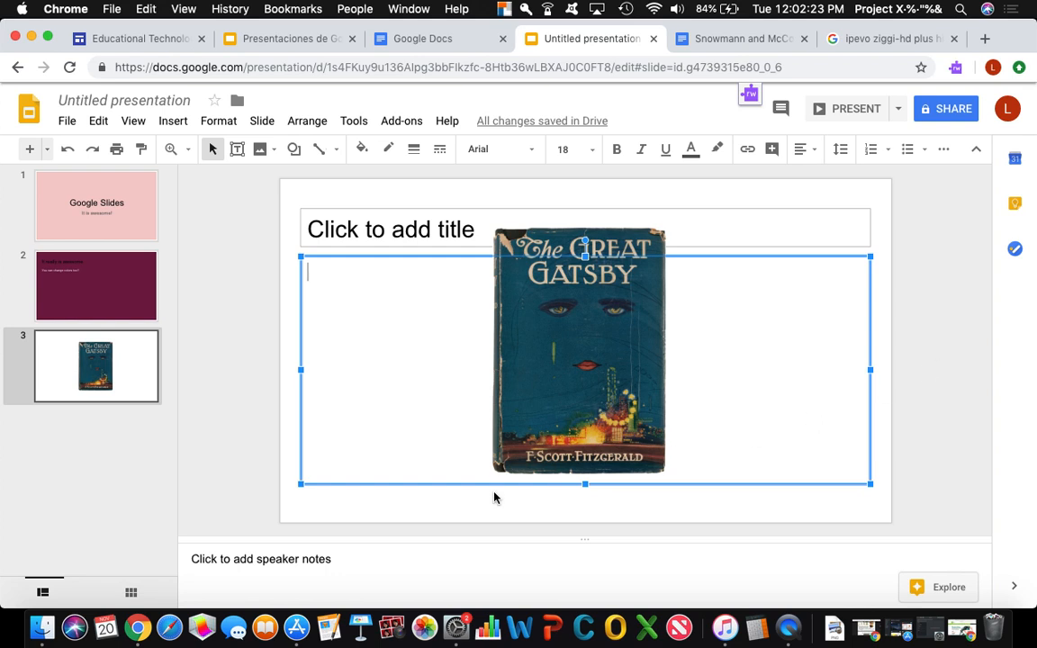
Look through the three slides and place the cursor in the second slide's empty speaker notes
click(215, 430)
click(121, 222)
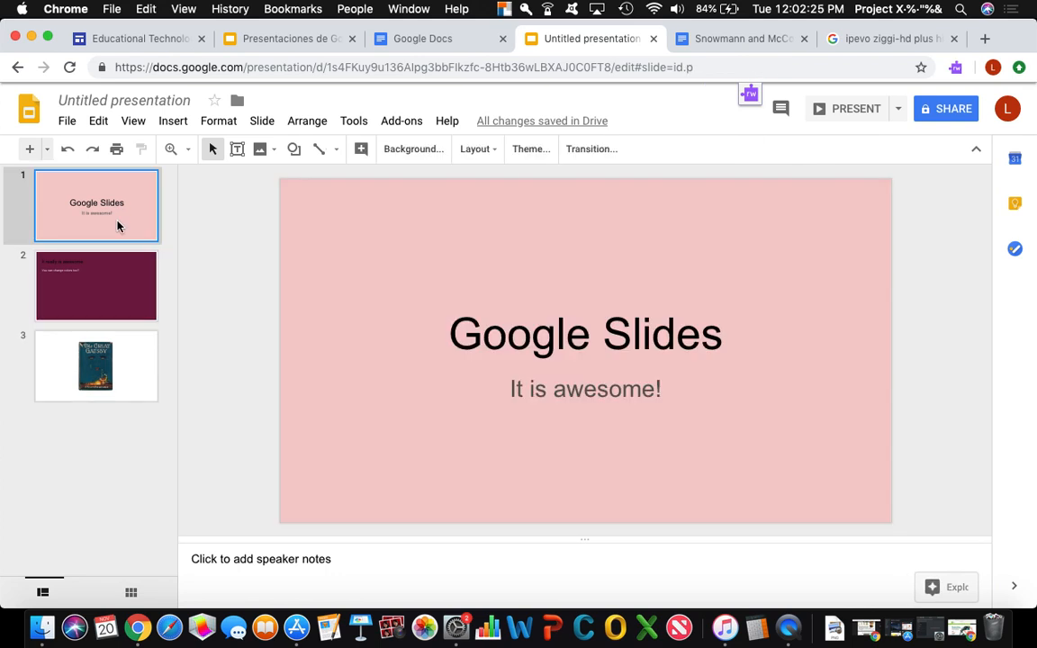
key(Down)
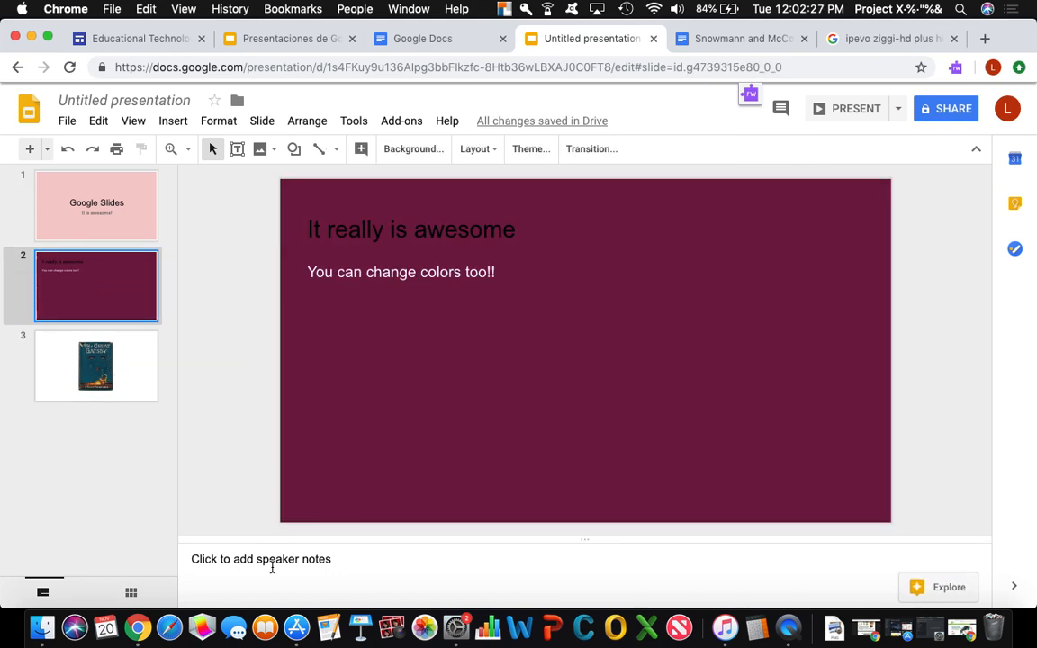
click(272, 568)
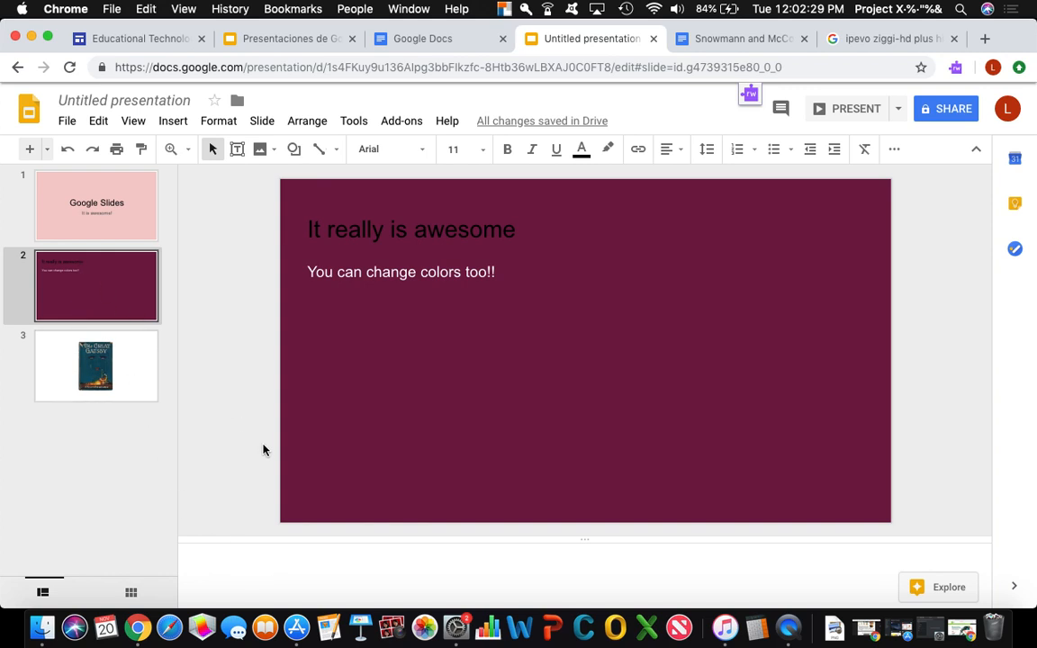
click(109, 225)
click(105, 333)
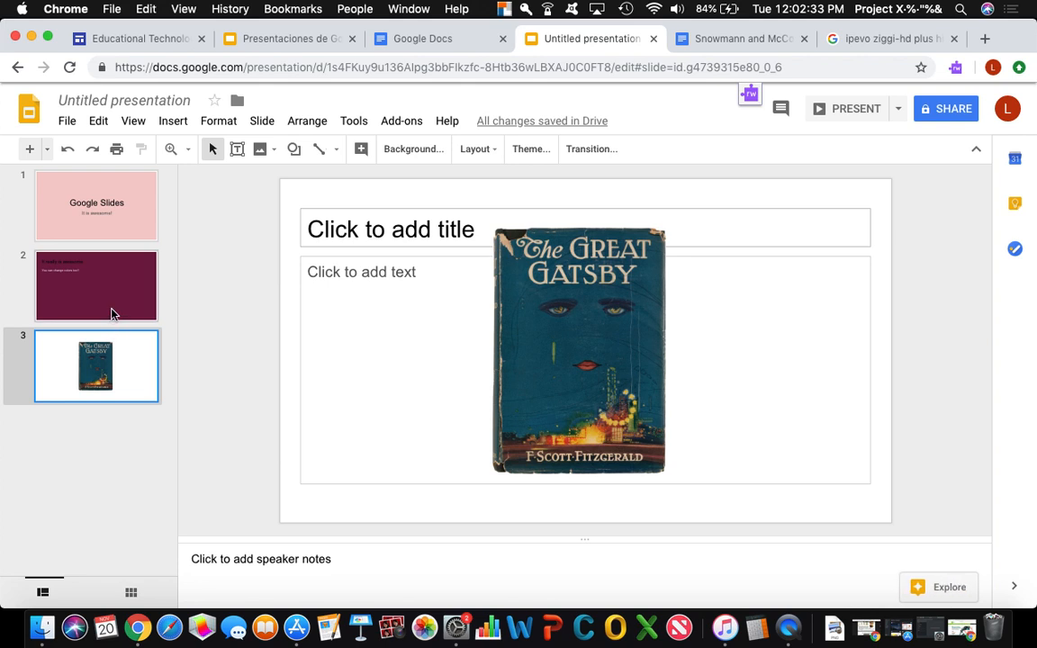
click(113, 312)
click(291, 581)
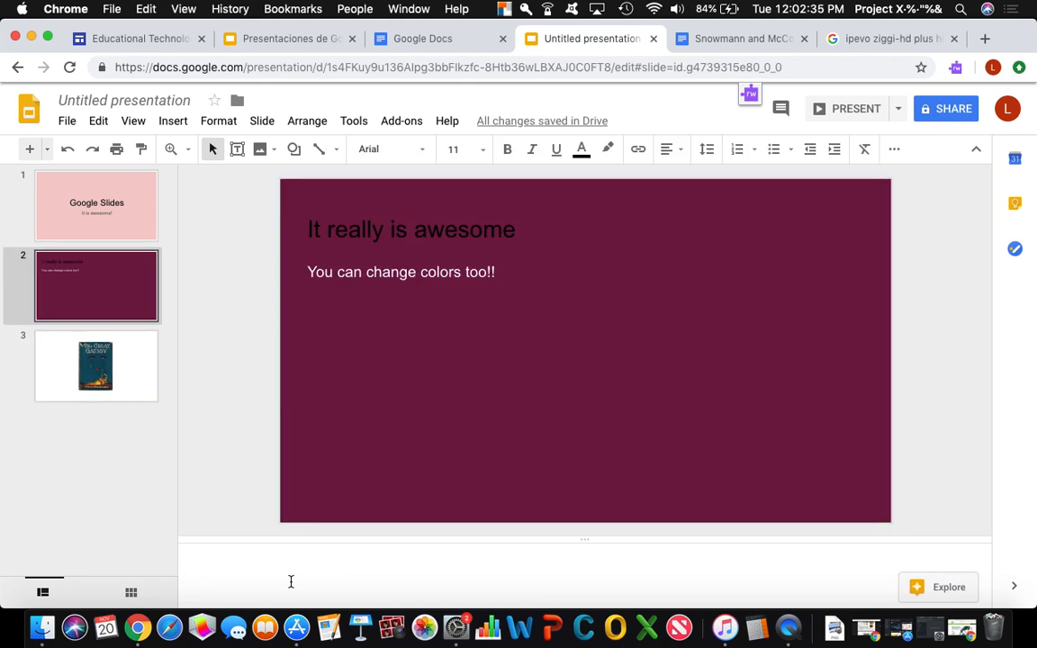